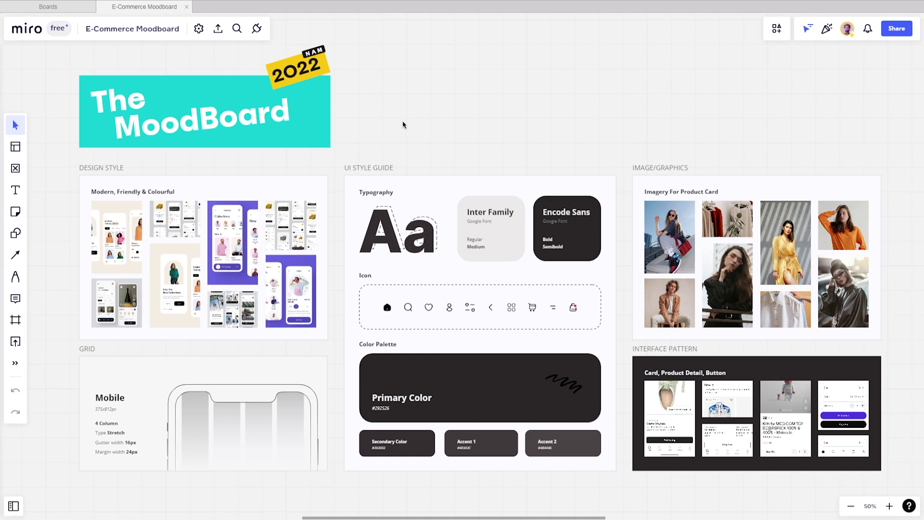
Pan to the 2022 banner and check the file and web-address upload options without uploading.
scroll(475, 158, "up", 8)
left_click_drag(474, 165, 468, 54)
scroll(462, 68, "down", 2)
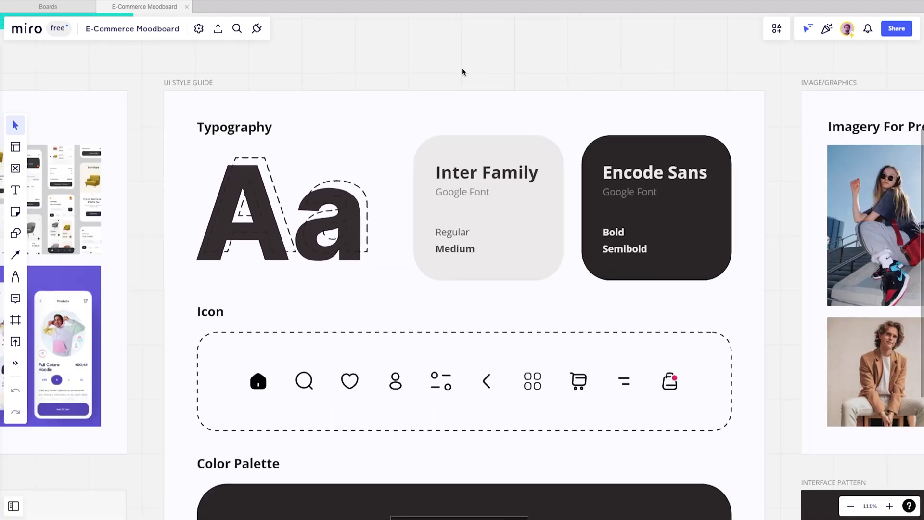
left_click_drag(457, 64, 458, 209)
scroll(458, 212, "down", 4)
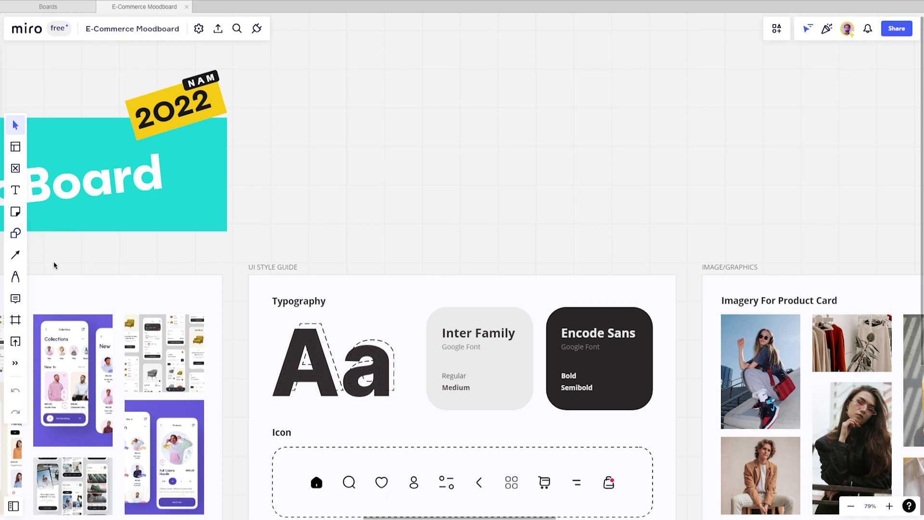
left_click(20, 344)
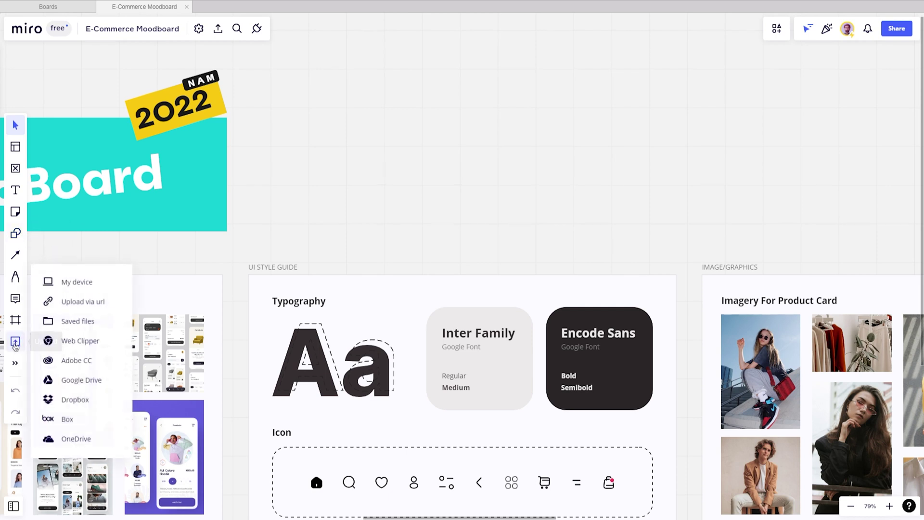
left_click(79, 284)
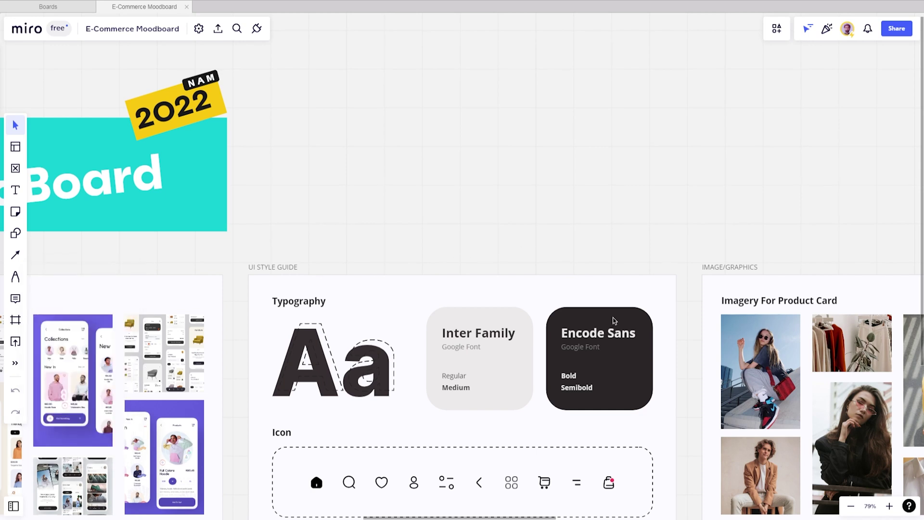
left_click(16, 342)
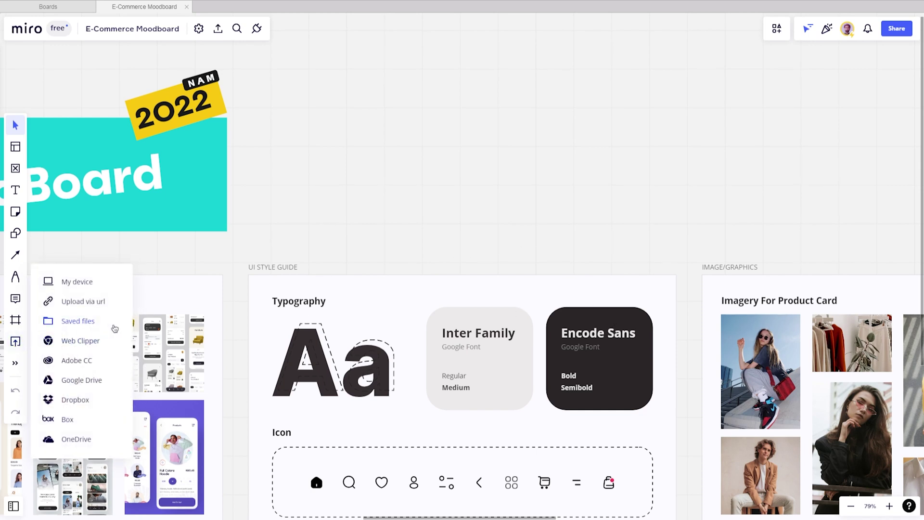
left_click(87, 302)
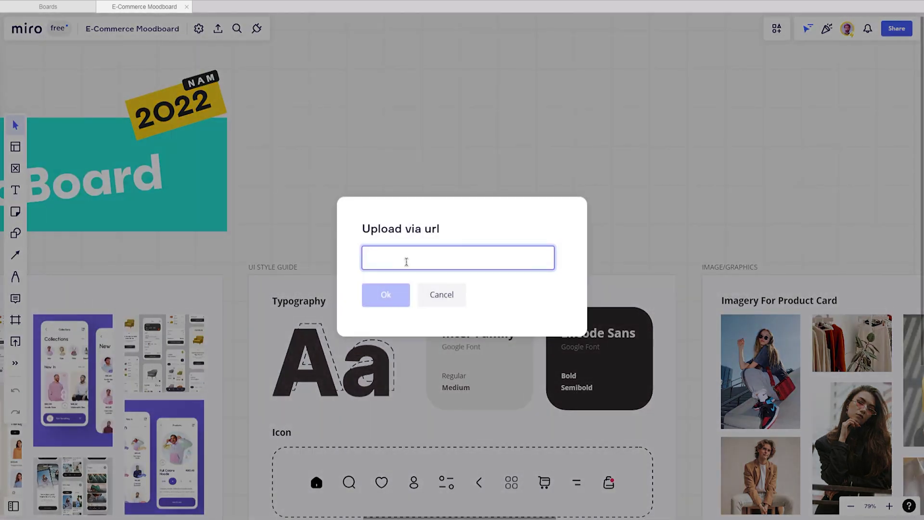
left_click(444, 295)
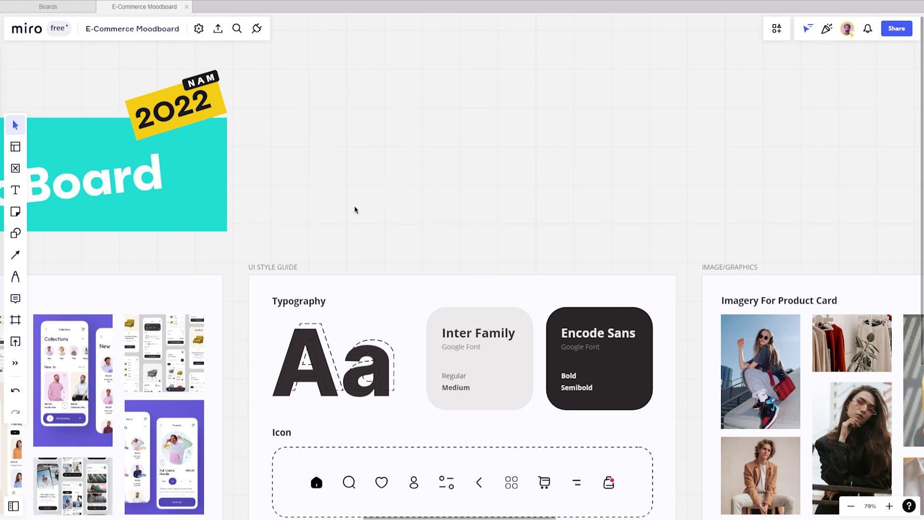
Search IconFinder for "cart" and drag the black cart icon onto the board.
left_click(14, 362)
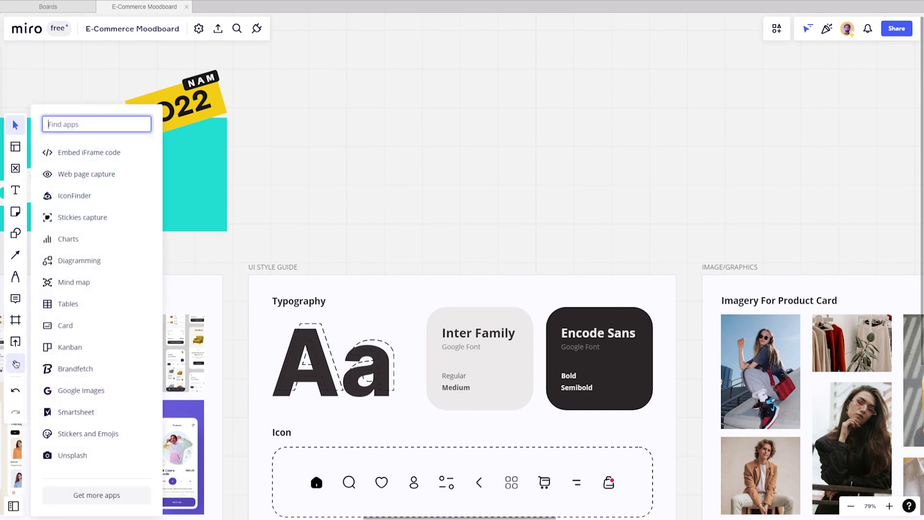
left_click(77, 196)
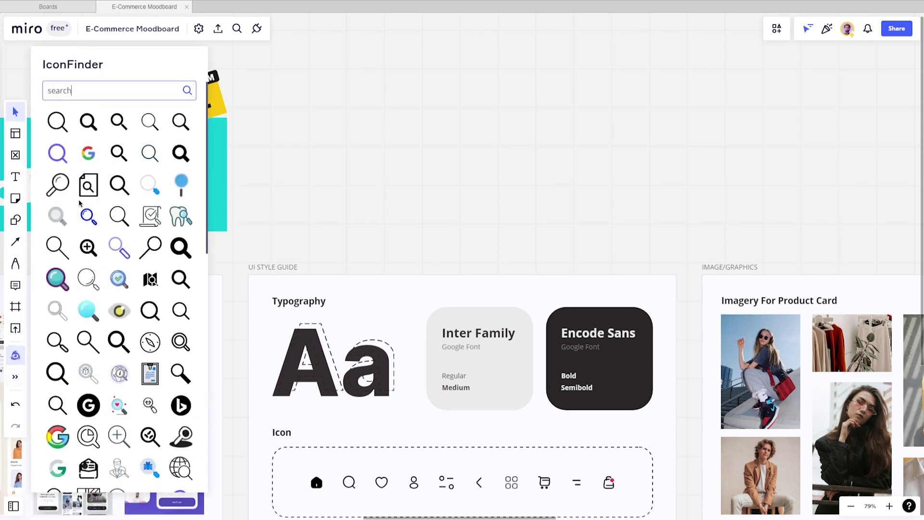
scroll(101, 231, "down", 4)
scroll(106, 241, "up", 4)
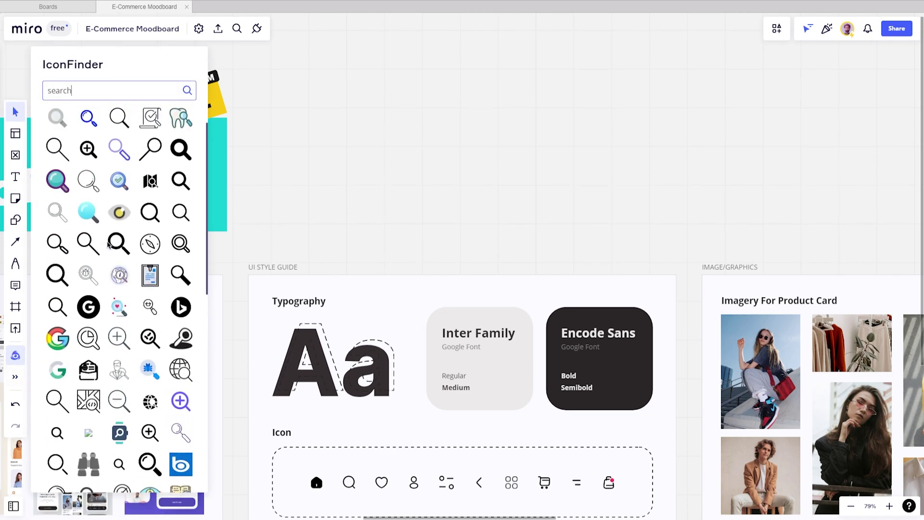
left_click_drag(76, 93, 45, 93)
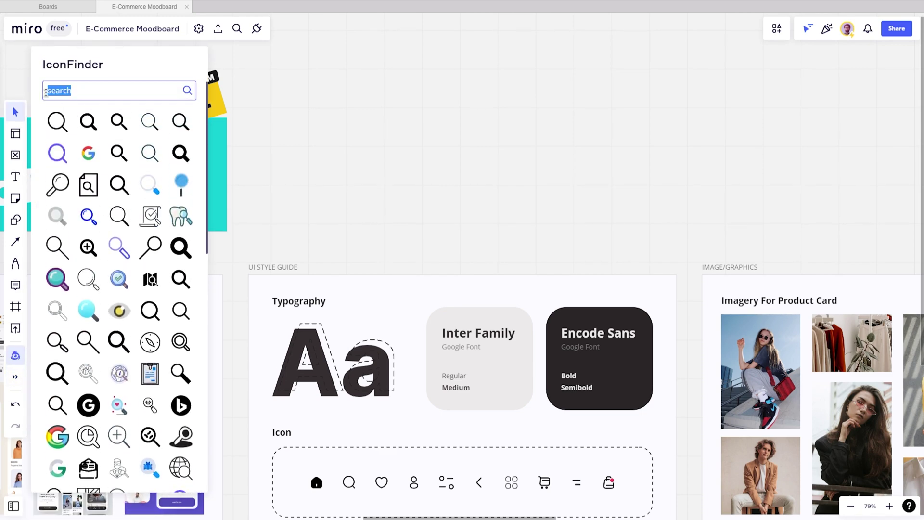
type("cart")
left_click(186, 91)
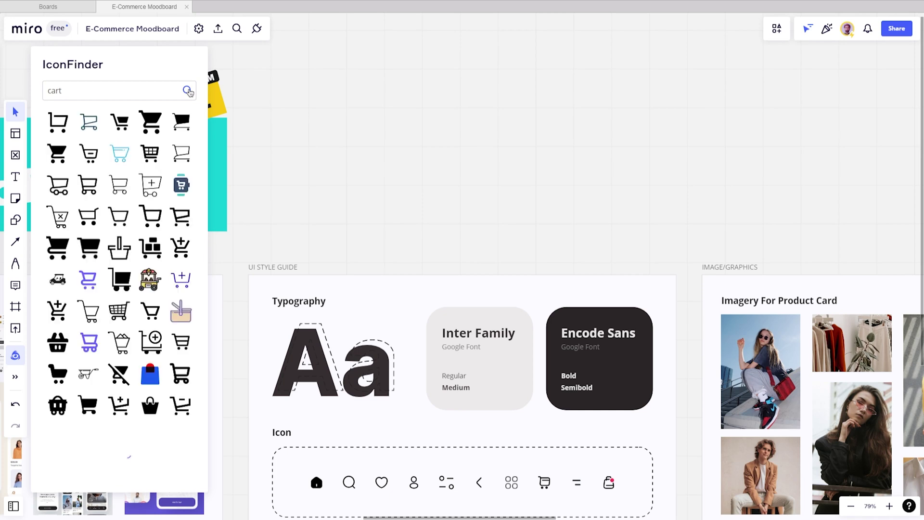
scroll(139, 223, "down", 5)
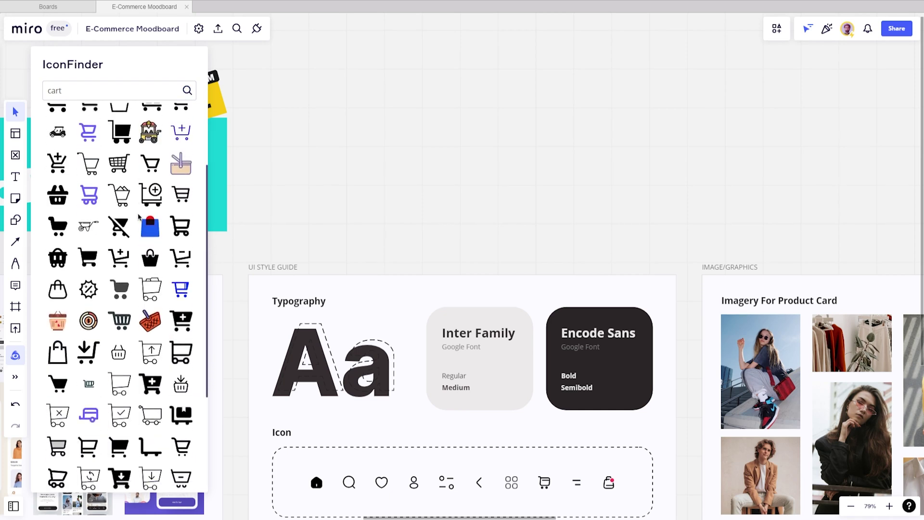
scroll(138, 222, "up", 5)
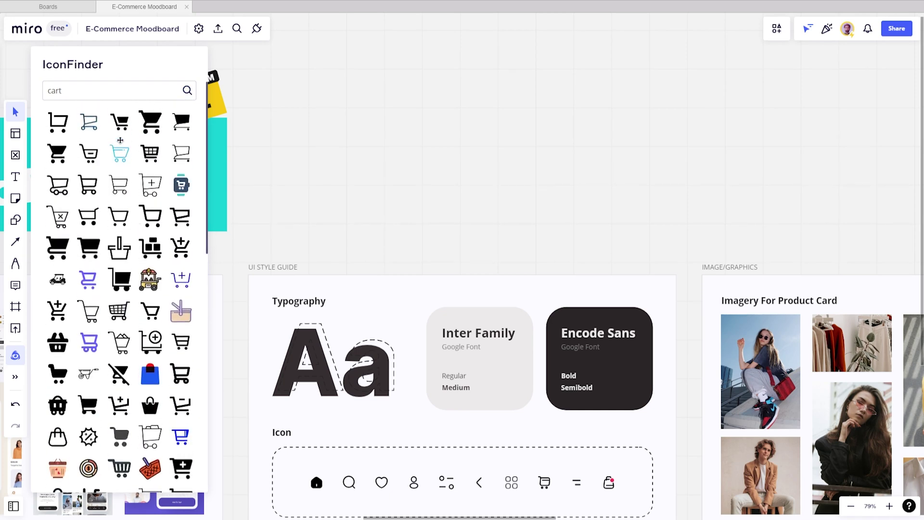
left_click_drag(138, 114, 439, 174)
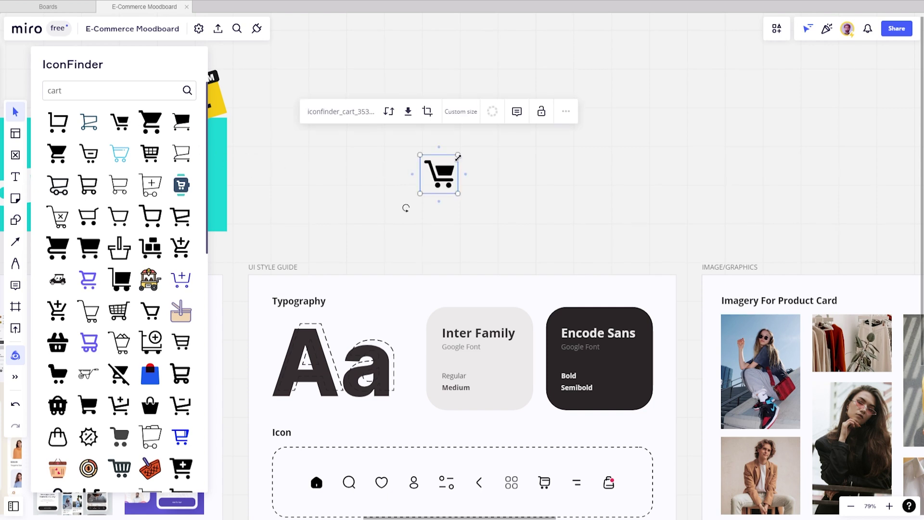
Enlarge the cart icon with its handles, try Half size, then restore Original size.
left_click(473, 160)
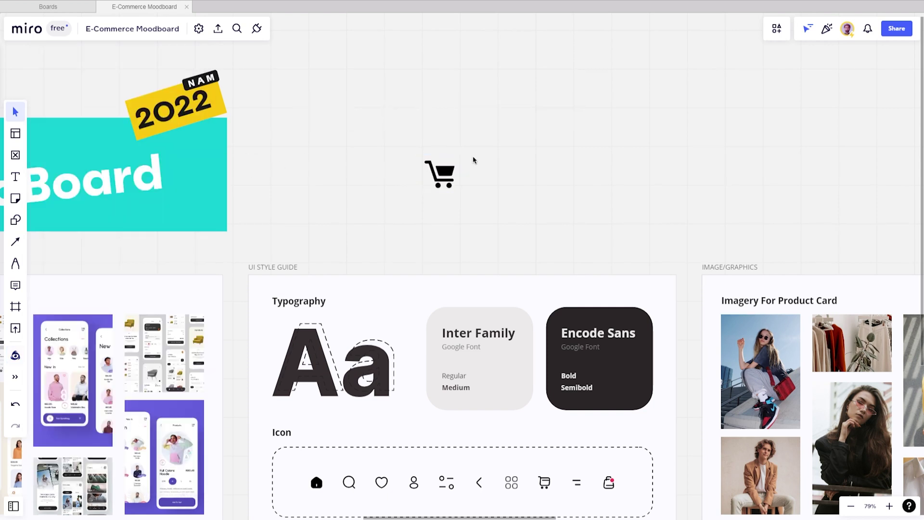
left_click(452, 169)
left_click_drag(454, 161, 480, 129)
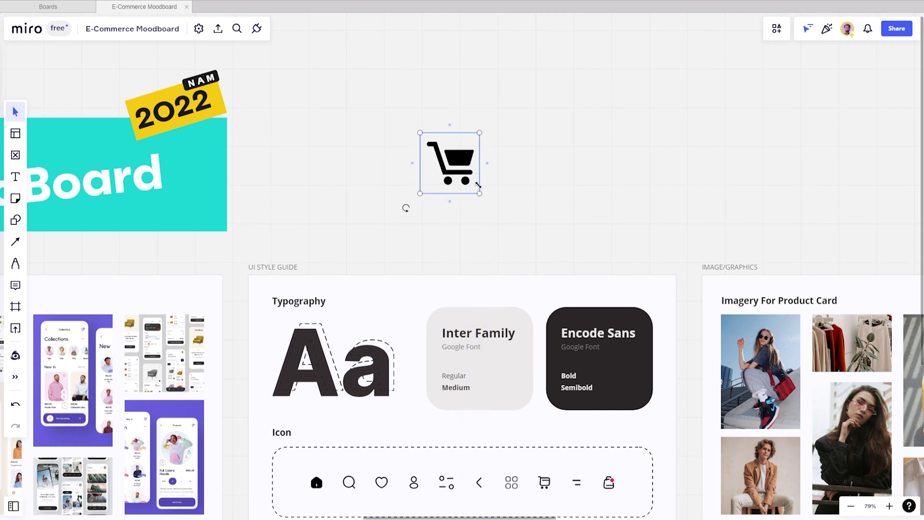
left_click_drag(480, 194, 504, 220)
left_click(487, 92)
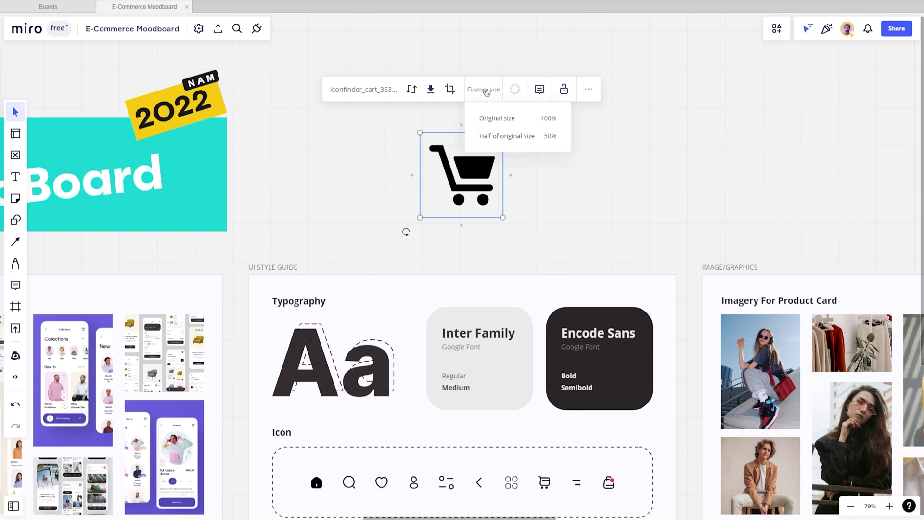
left_click(501, 136)
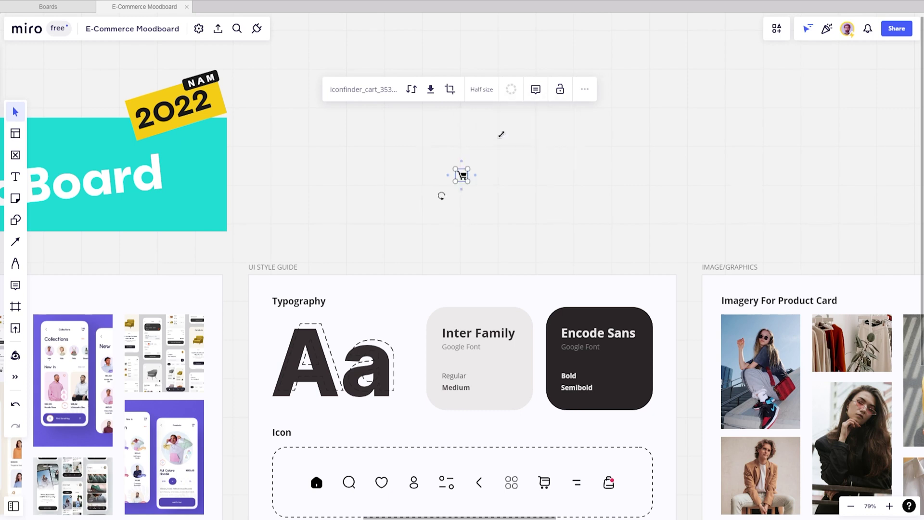
left_click(484, 91)
left_click(495, 115)
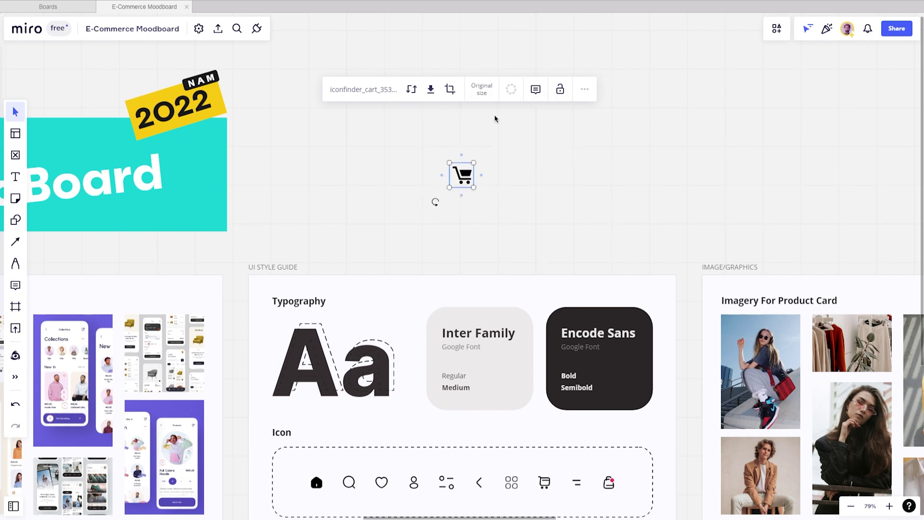
Move the cart icon down and left beside the 2022 banner.
left_click(492, 167)
left_click_drag(468, 180, 461, 224)
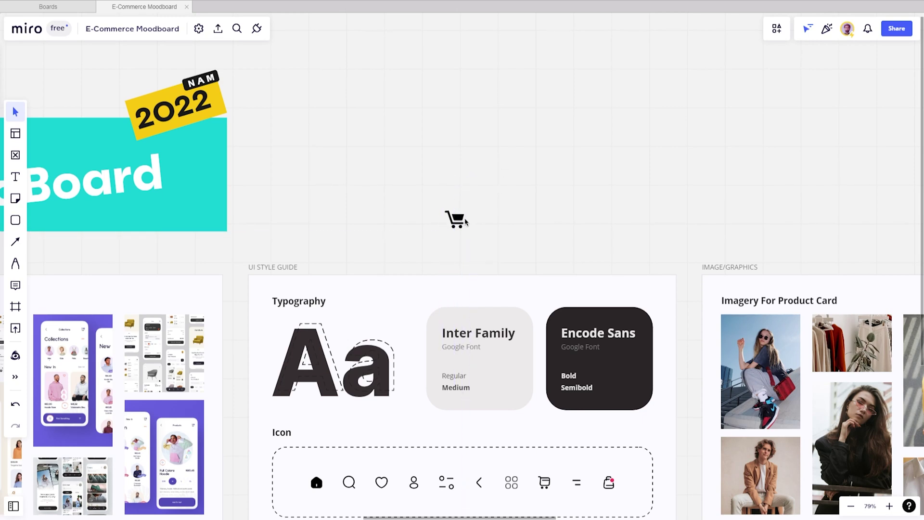
left_click_drag(452, 213, 393, 216)
Add a rounded rectangle just right of the cart icon.
left_click(15, 220)
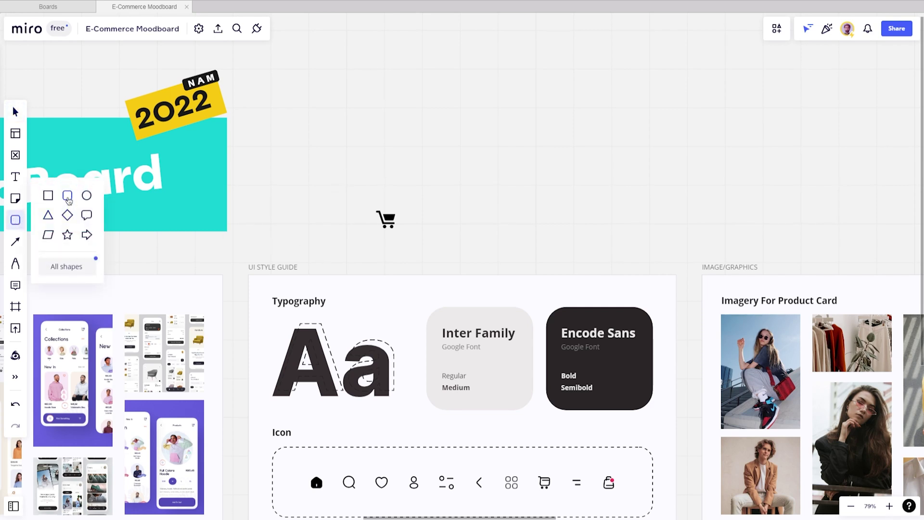
left_click(68, 200)
left_click(463, 200)
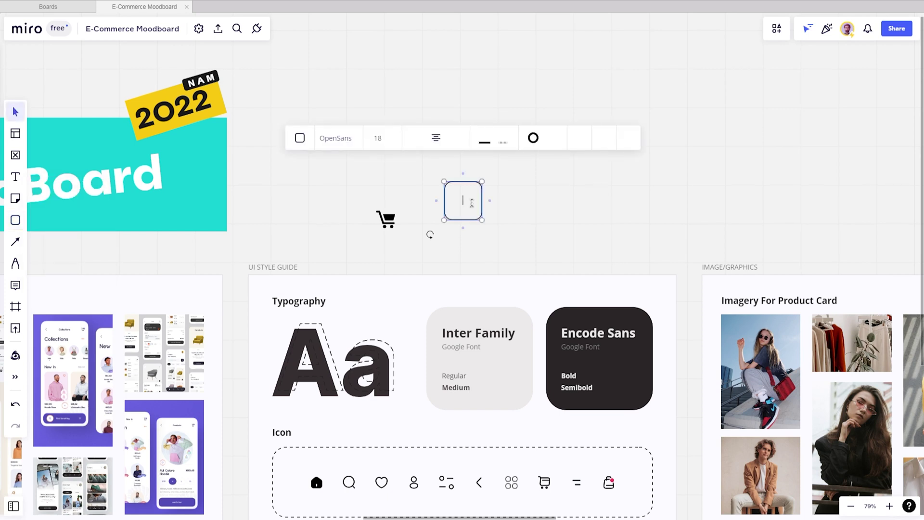
left_click_drag(475, 201, 477, 211)
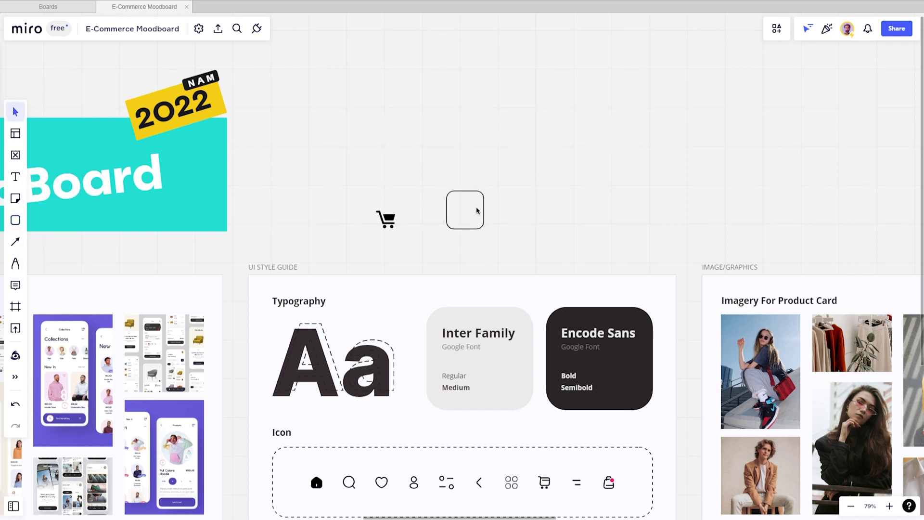
Add a circle beside the rectangle, align it, and change its shape to a rounded square.
key("s")
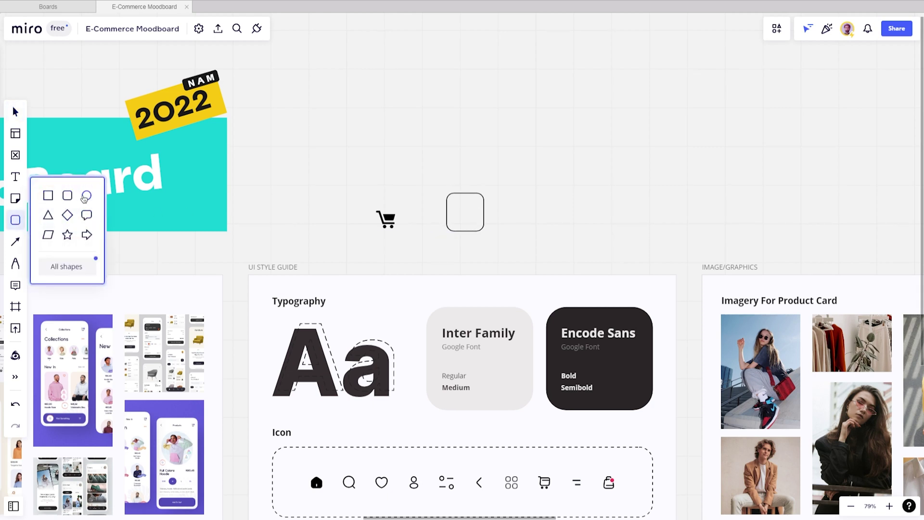
left_click(86, 196)
left_click(515, 208)
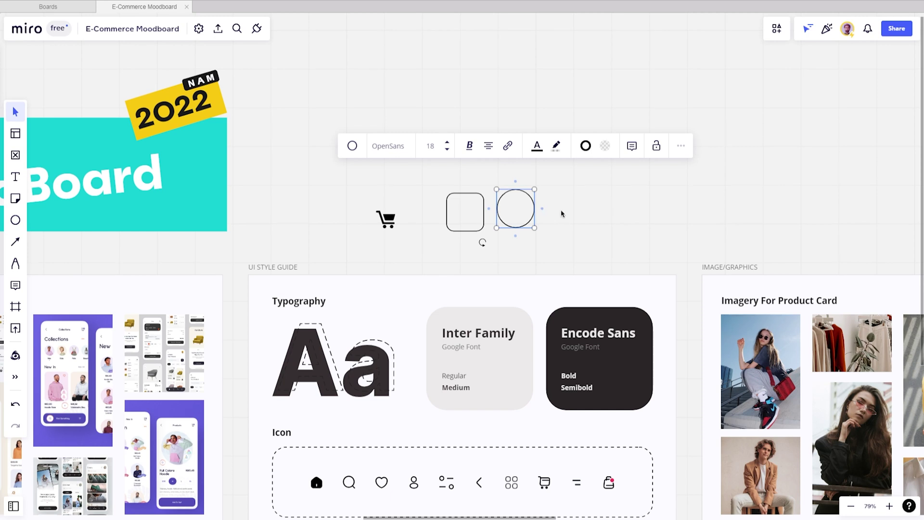
left_click_drag(523, 209, 521, 212)
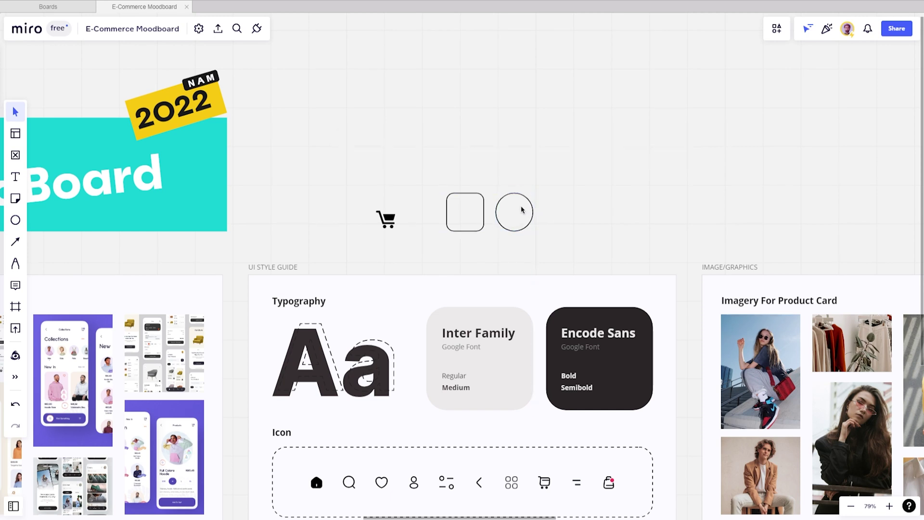
left_click(523, 210)
left_click(452, 150)
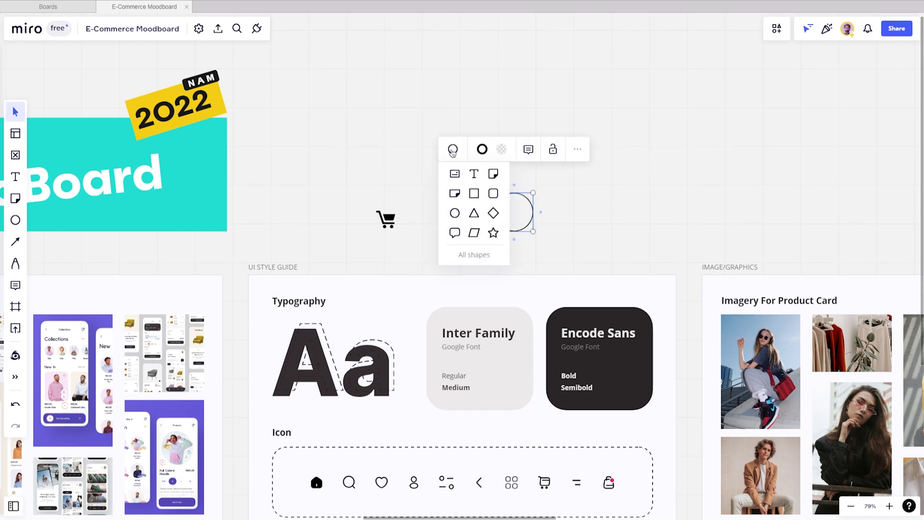
left_click(493, 194)
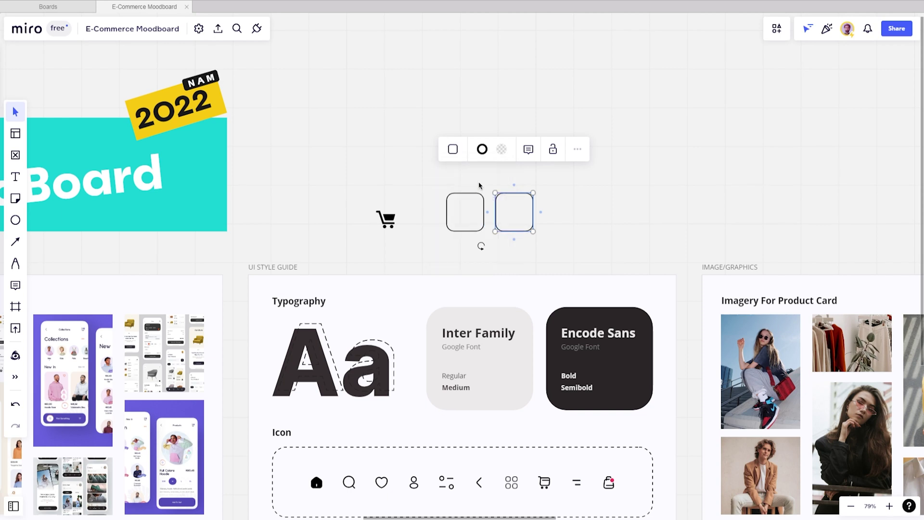
Fill the right rounded square red after trying yellow, then open the template library.
left_click(568, 217)
left_click(532, 211)
left_click(501, 150)
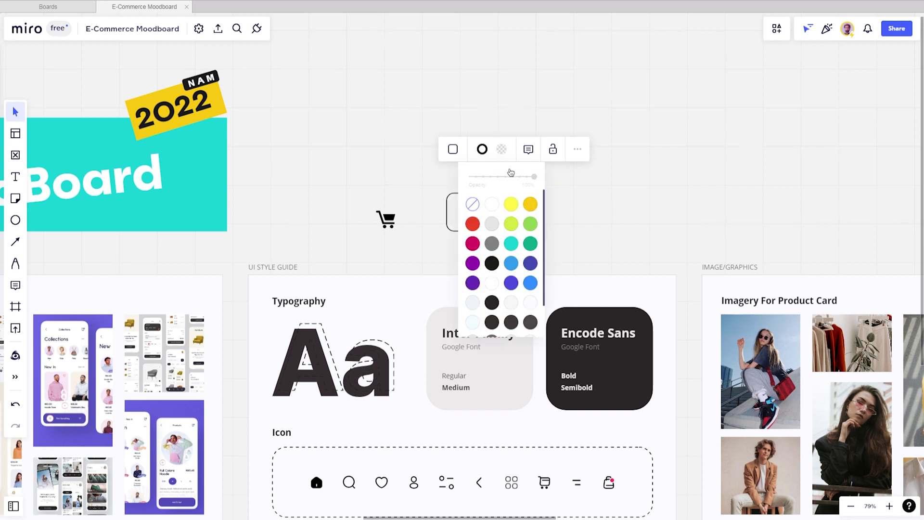
left_click(512, 206)
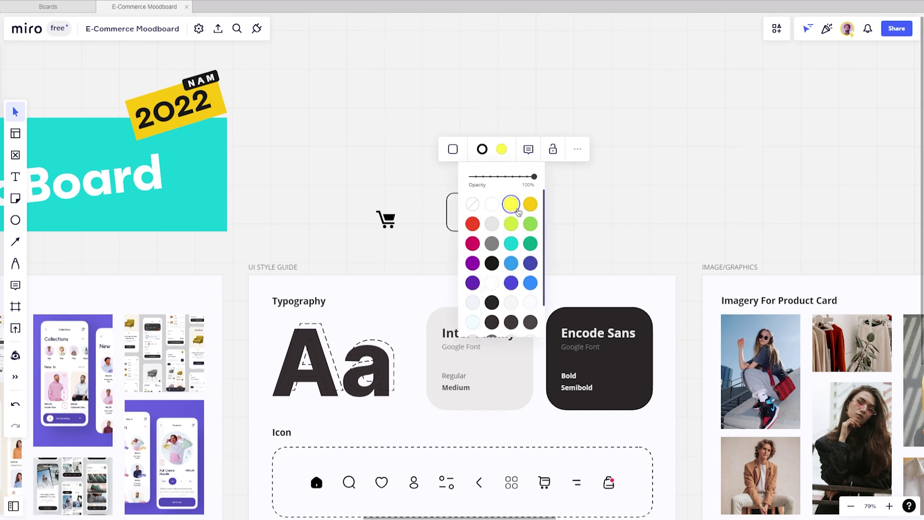
left_click(531, 206)
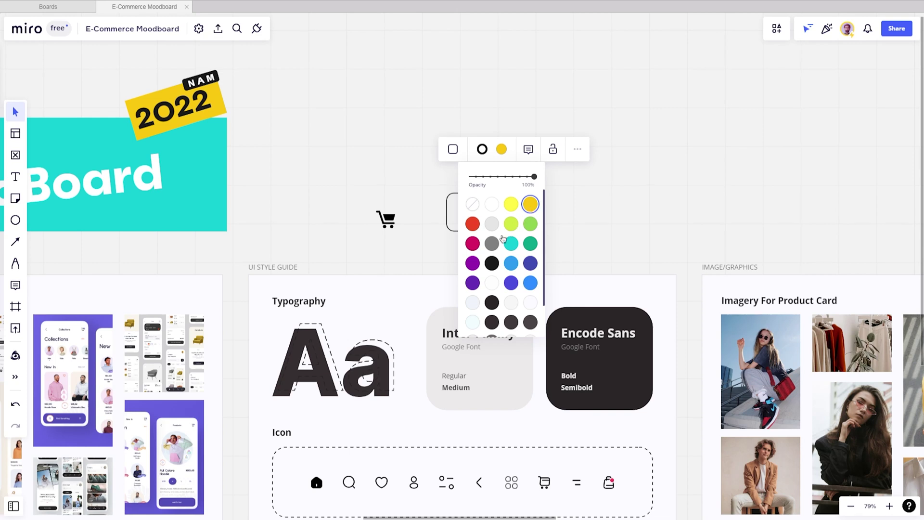
left_click(474, 226)
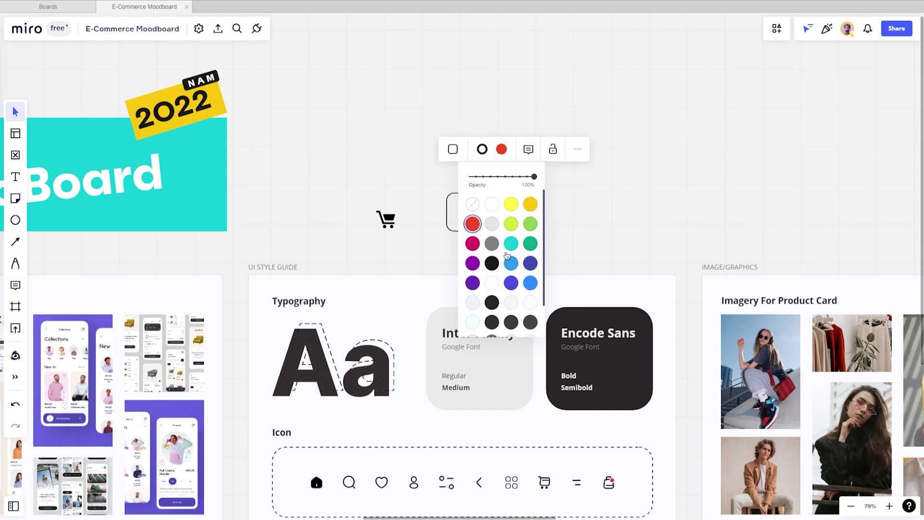
left_click(569, 241)
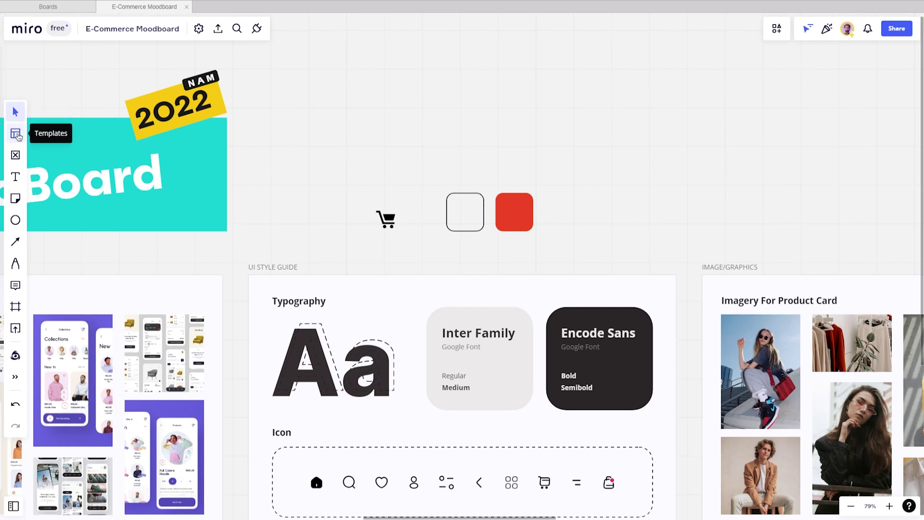
left_click(14, 135)
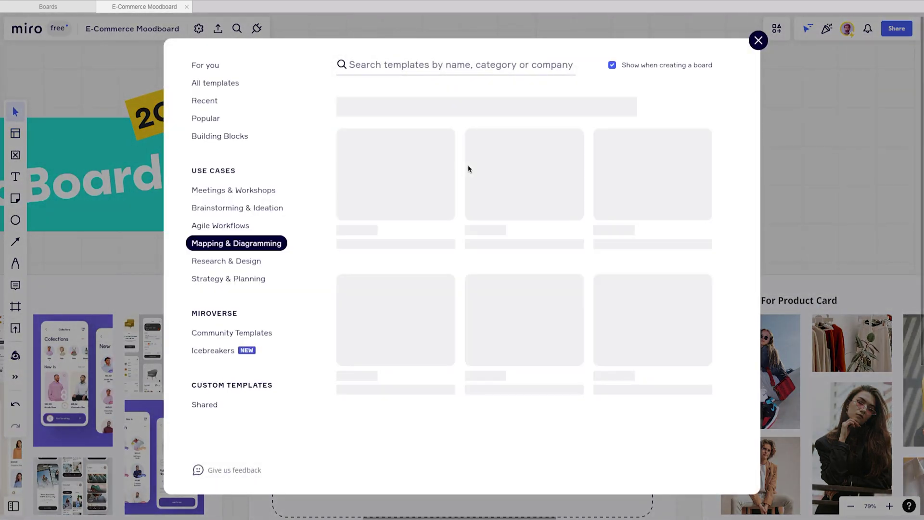
Browse the Mapping & Diagramming templates and preview the Mind Map template.
mouse_move(448, 160)
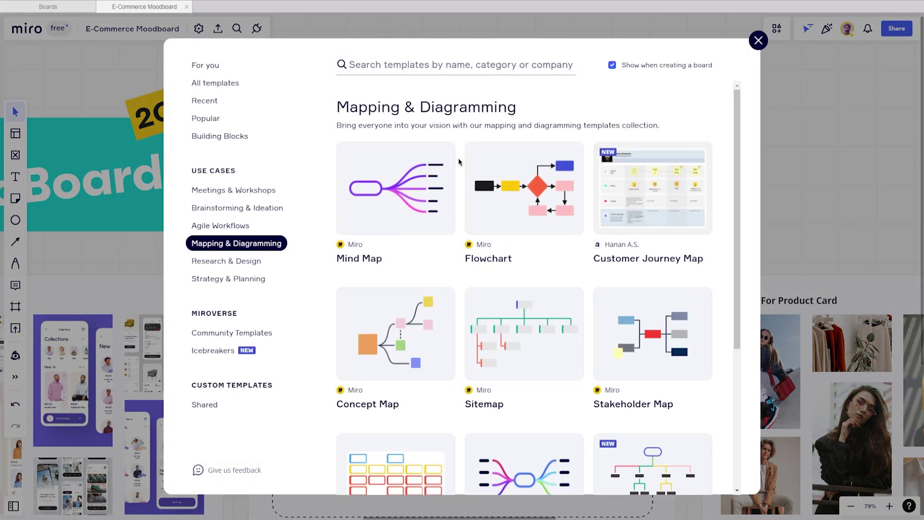
scroll(458, 162, "down", 10)
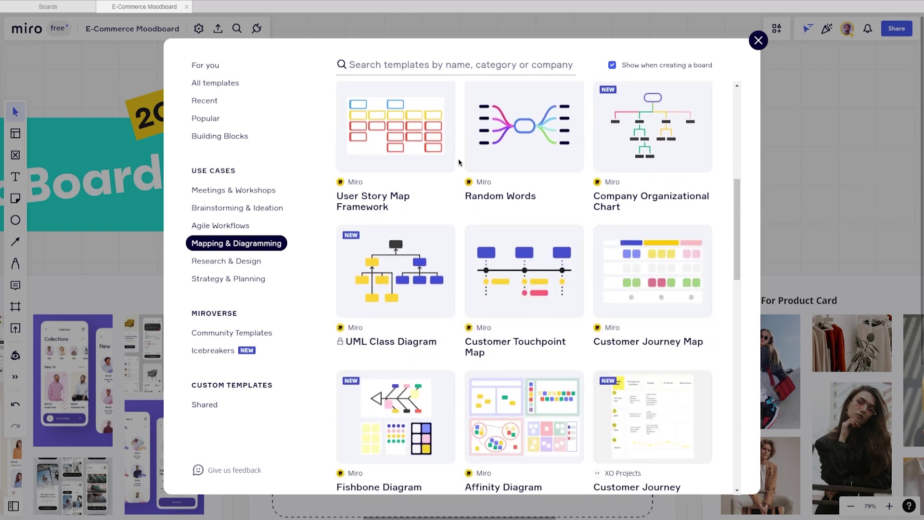
scroll(459, 163, "down", 3)
scroll(459, 162, "up", 8)
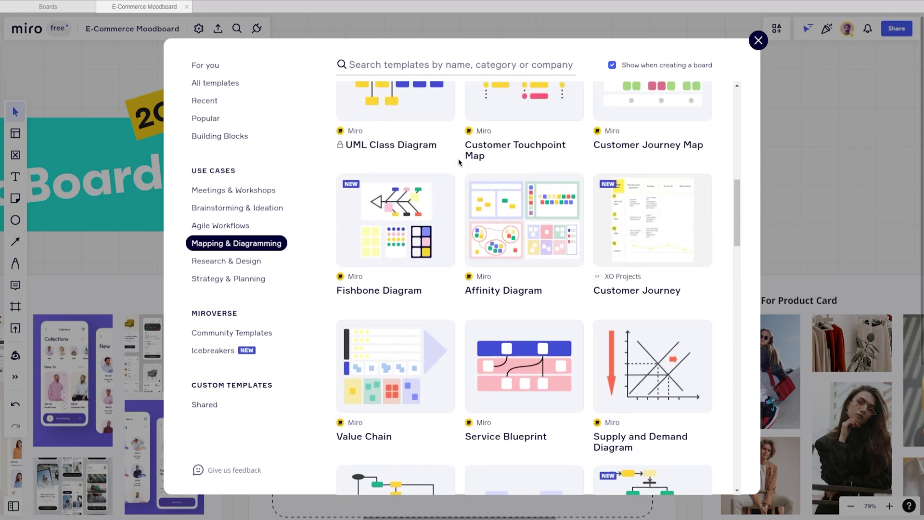
scroll(459, 162, "up", 7)
mouse_move(432, 227)
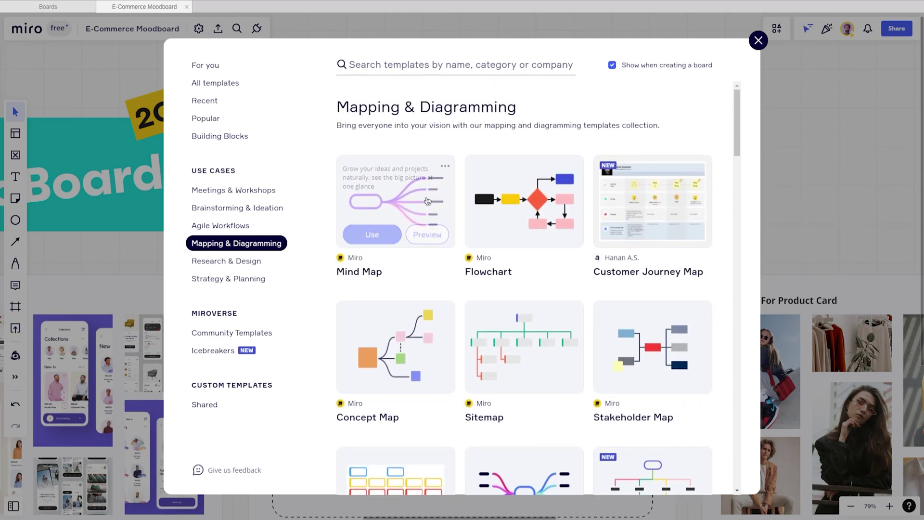
left_click(433, 232)
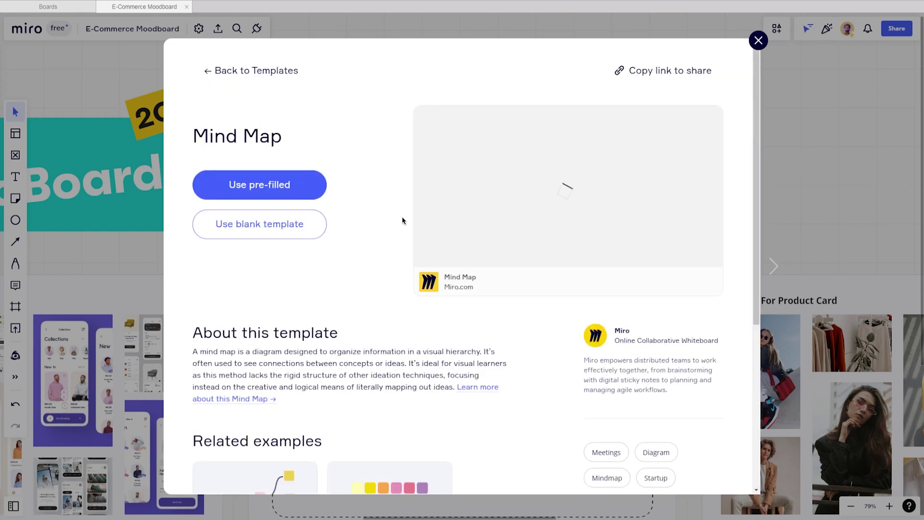
left_click(219, 72)
Preview the Sitemap template, zooming in and back out, then return to the template list.
scroll(522, 221, "down", 3)
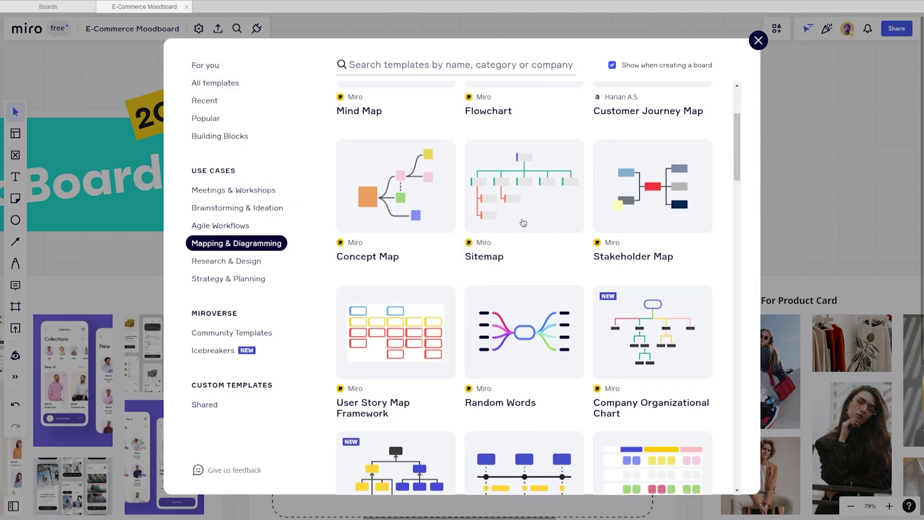
left_click(551, 219)
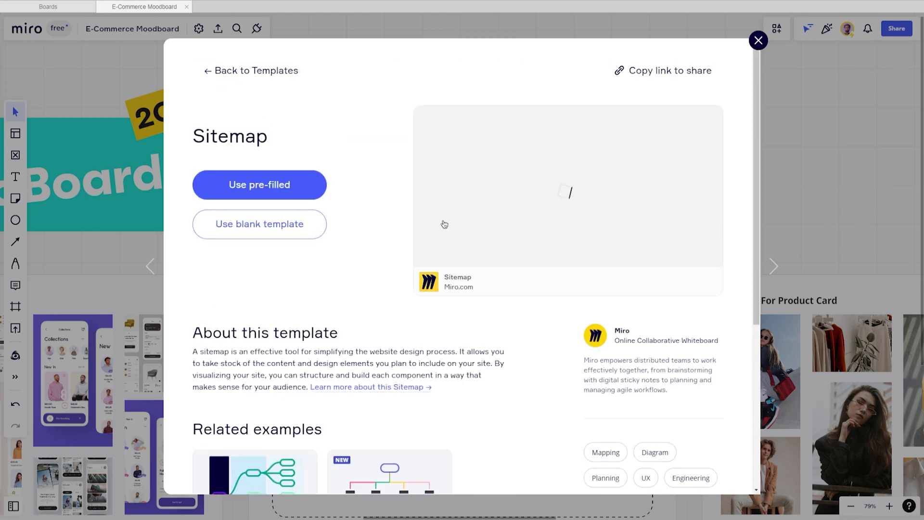
left_click(673, 281)
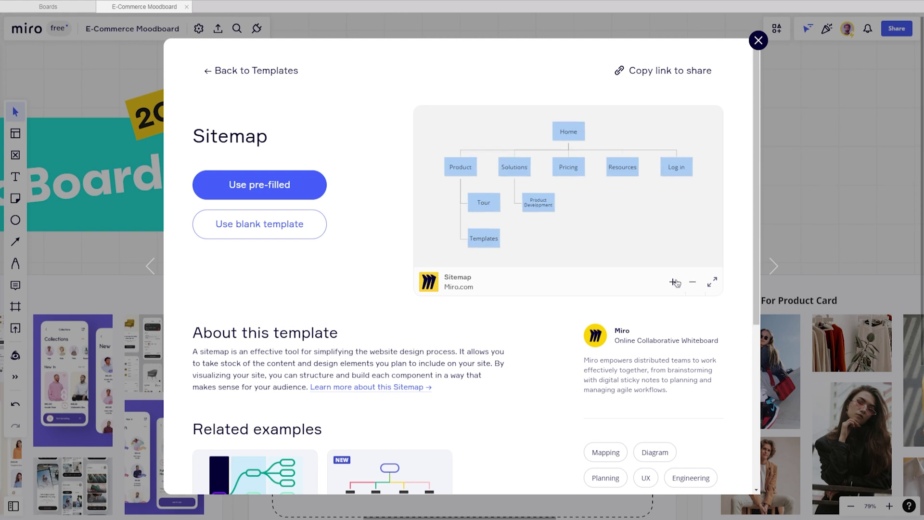
left_click(673, 282)
left_click(691, 282)
left_click(690, 282)
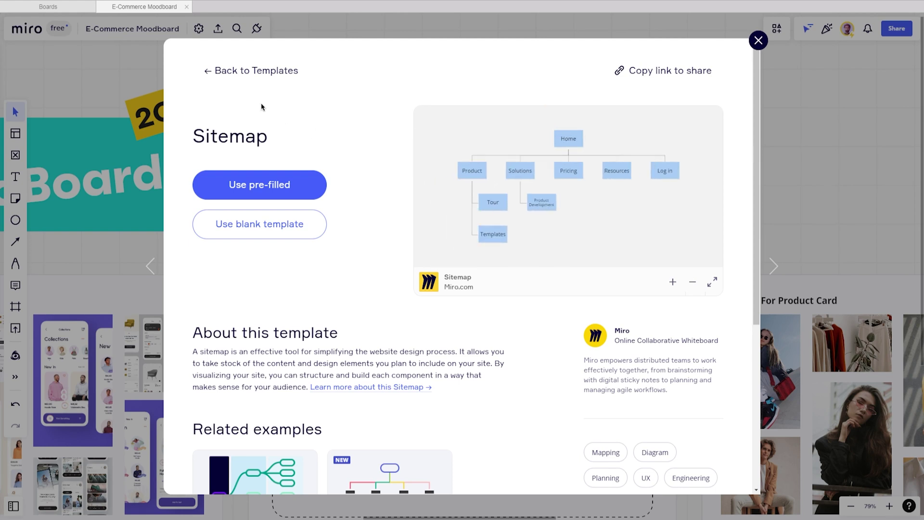
left_click(217, 72)
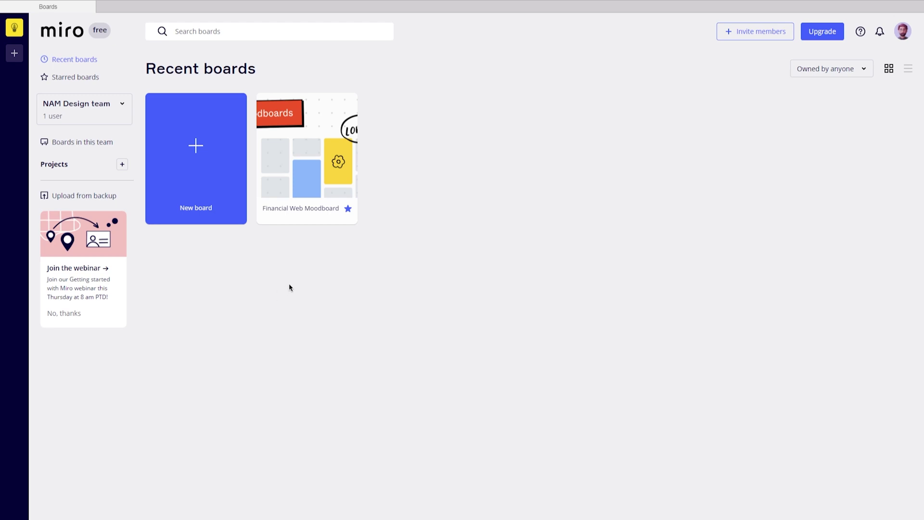
Create a new team board and search its templates for "mood board" (51 results).
left_click(194, 155)
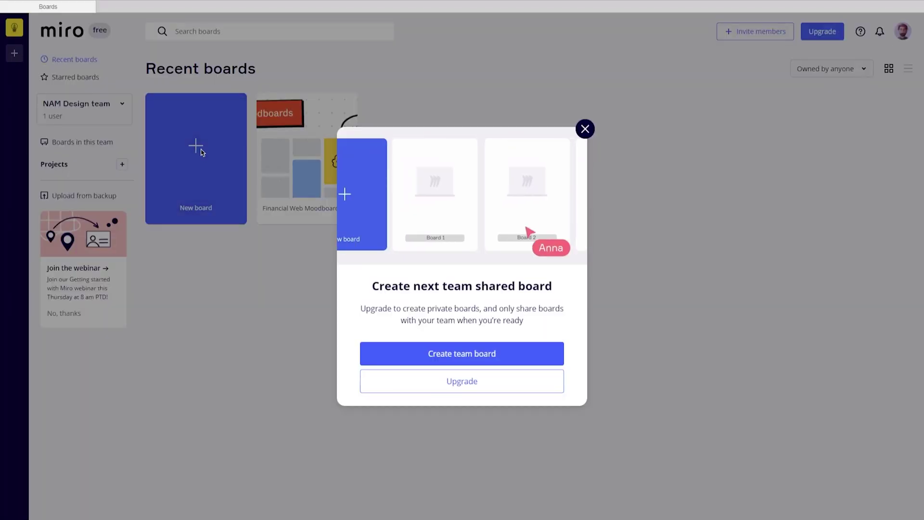
left_click(436, 353)
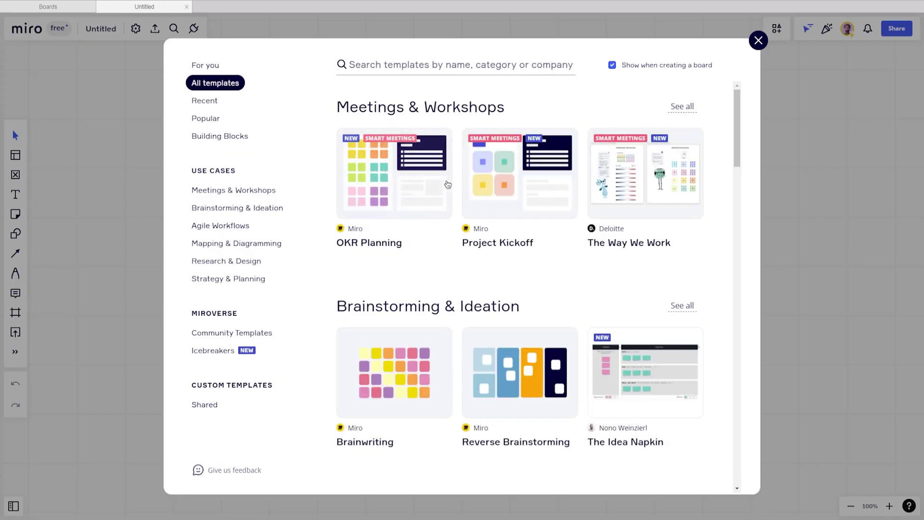
left_click(457, 63)
left_click(415, 106)
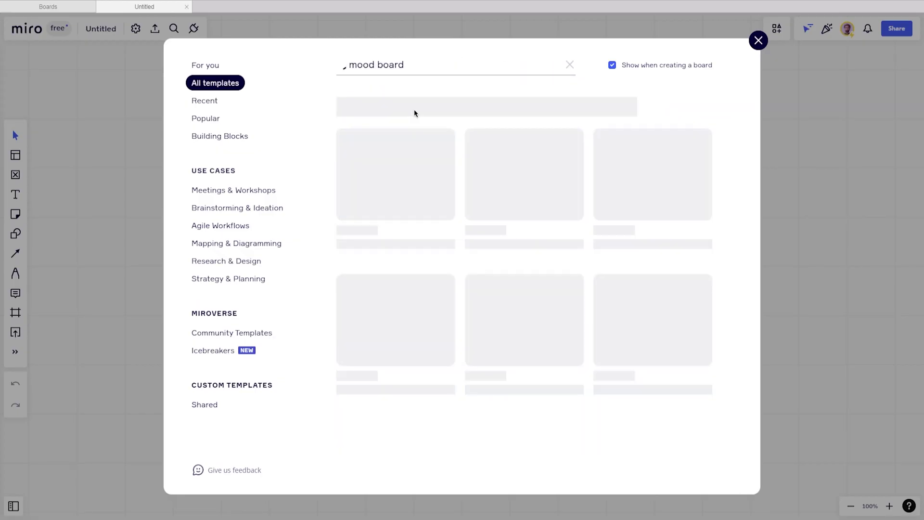
scroll(569, 201, "down", 10)
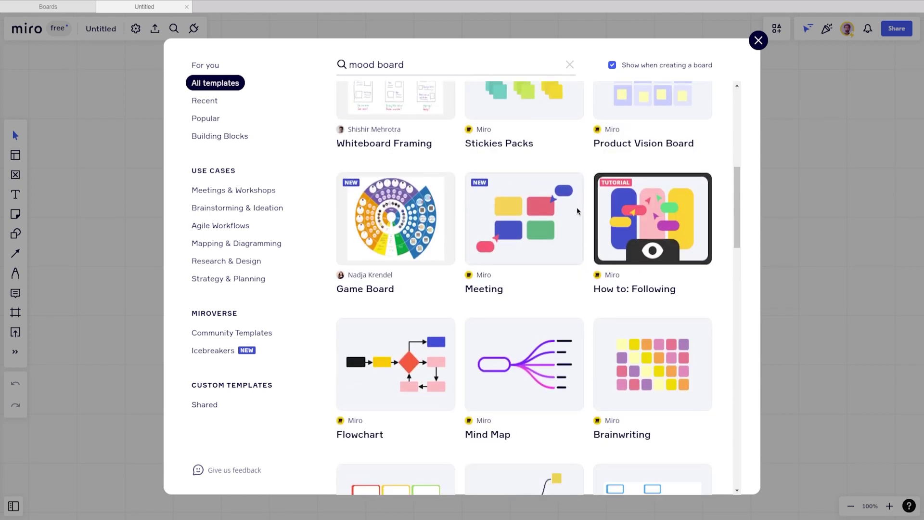
scroll(564, 250, "up", 8)
scroll(564, 251, "up", 2)
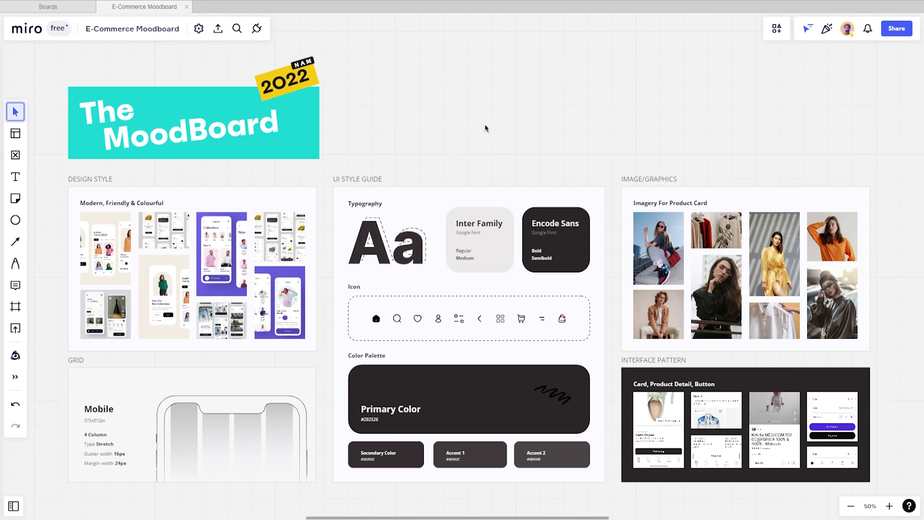
scroll(276, 161, "up", 4)
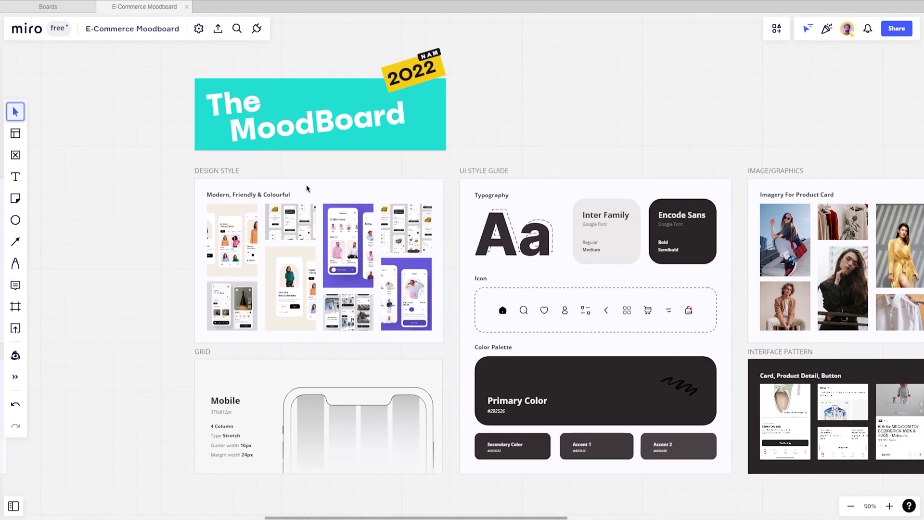
scroll(294, 209, "up", 3)
scroll(293, 209, "up", 2)
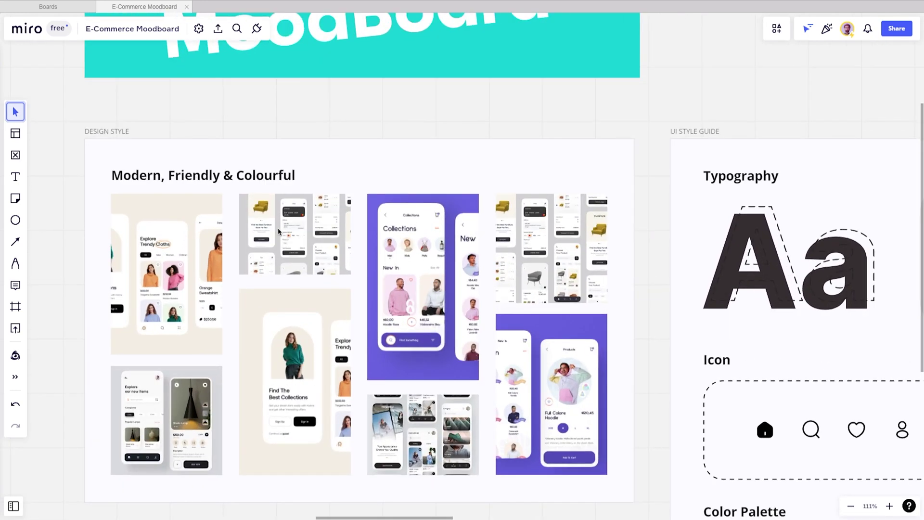
left_click_drag(340, 118, 336, 97)
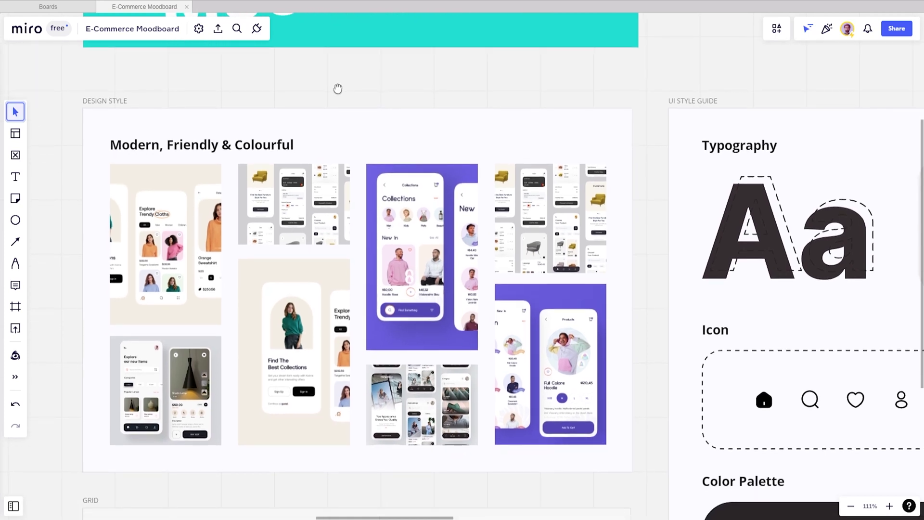
left_click(192, 230)
left_click(270, 227)
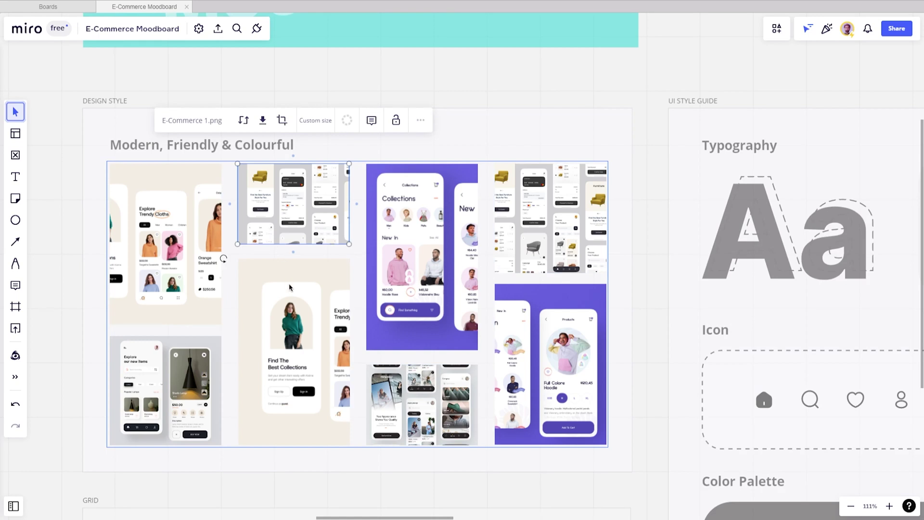
left_click(340, 153)
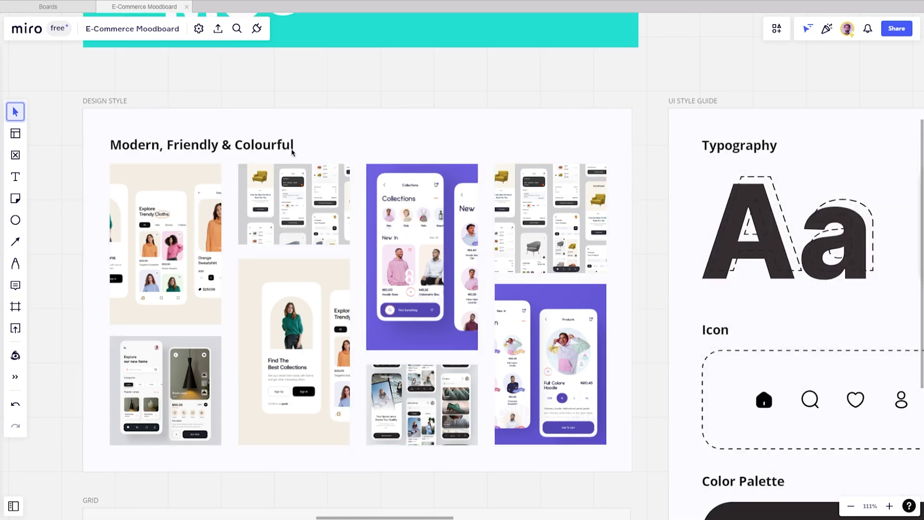
left_click(275, 152)
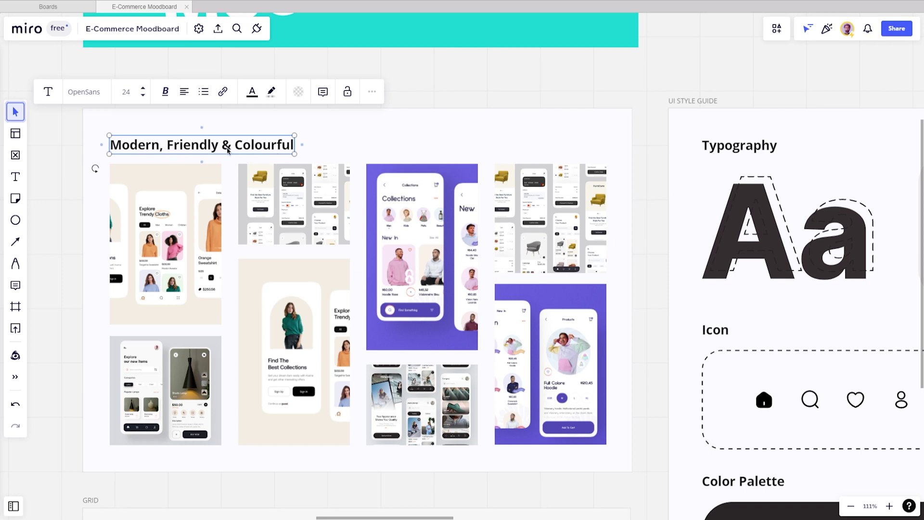
left_click(417, 244)
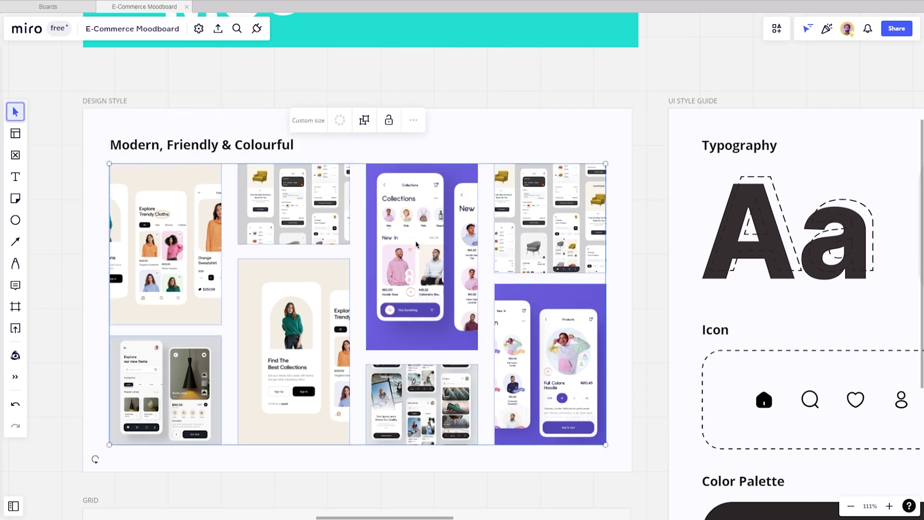
left_click(417, 244)
left_click(536, 249)
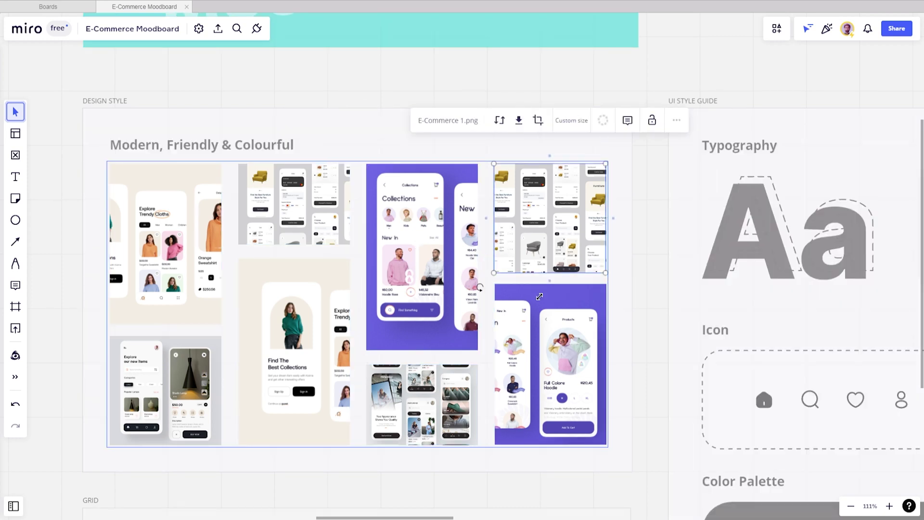
left_click(530, 325)
left_click(414, 370)
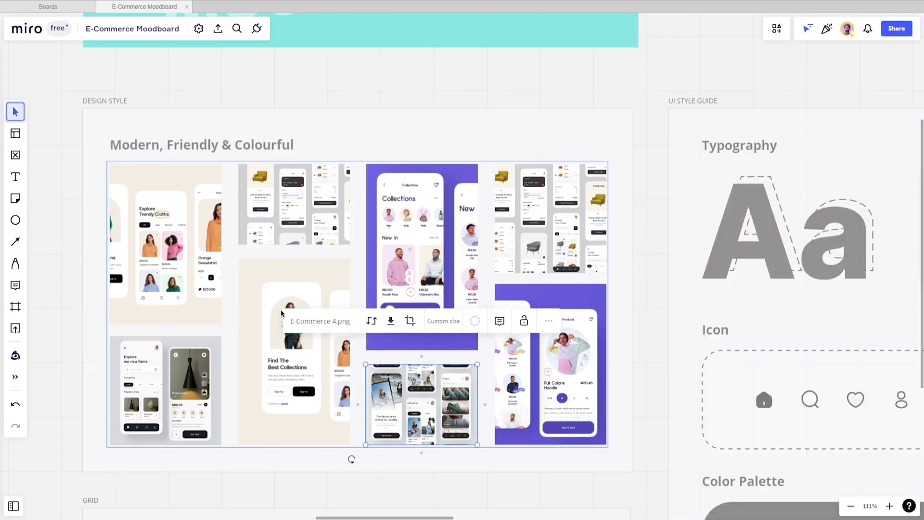
left_click(277, 291)
left_click(201, 267)
left_click(262, 228)
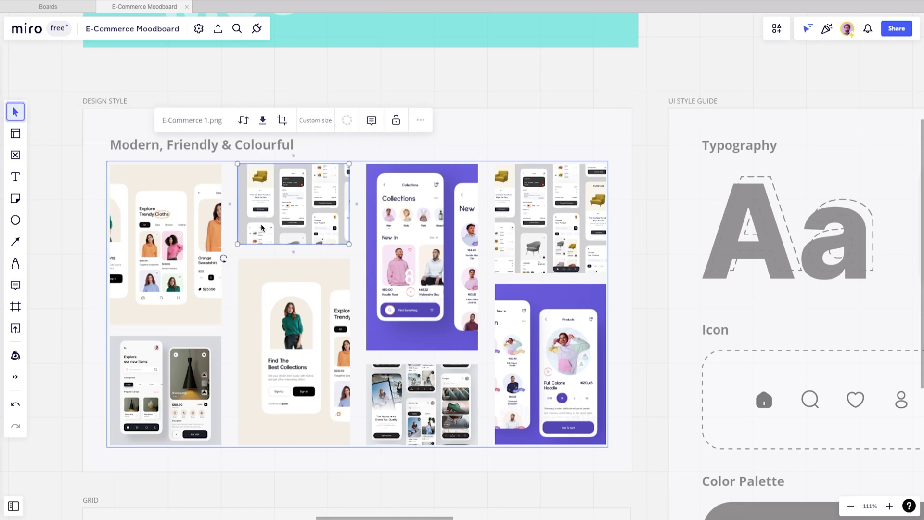
left_click(182, 345)
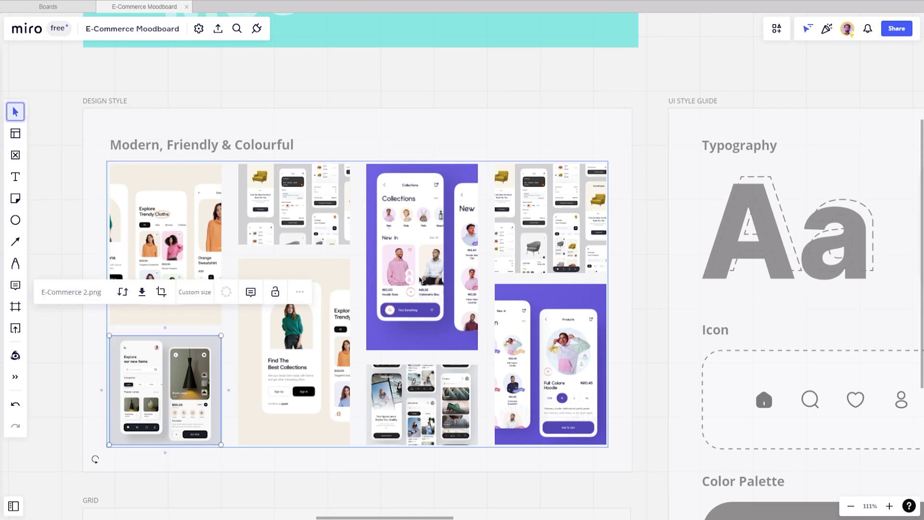
left_click(409, 149)
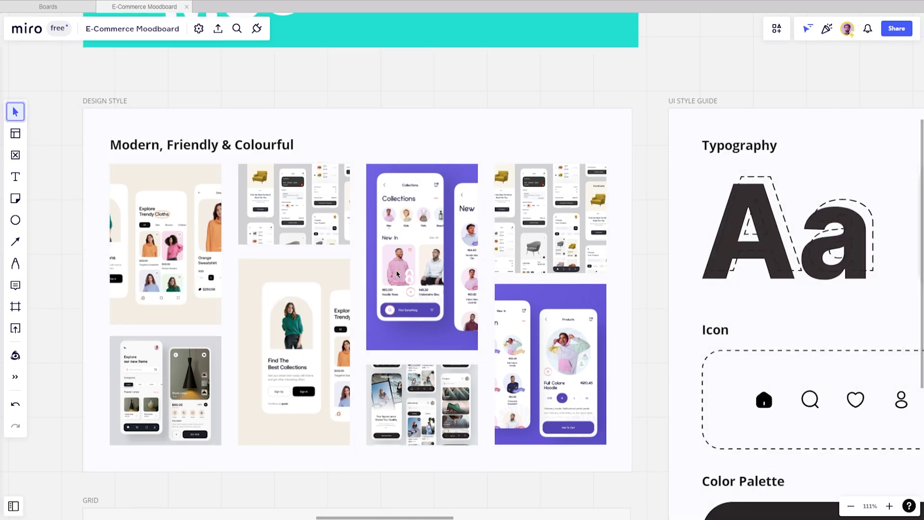
scroll(380, 333, "down", 5)
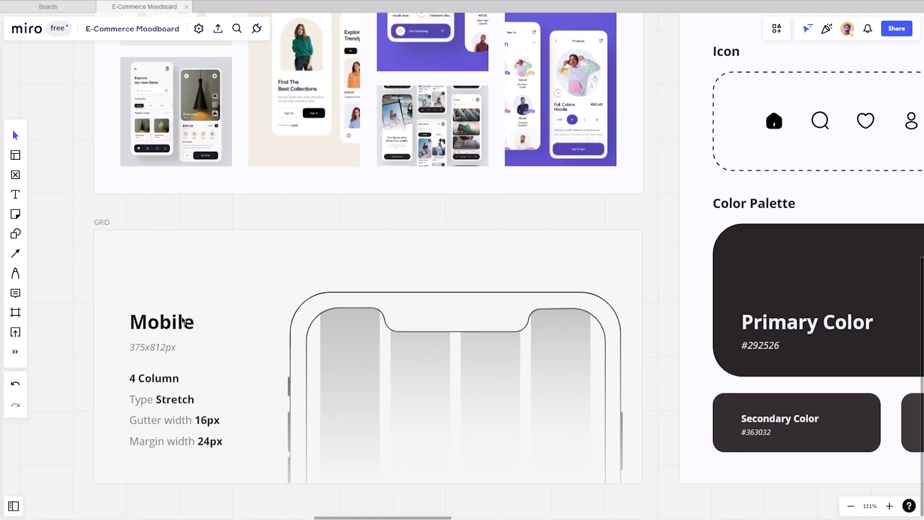
left_click(180, 322)
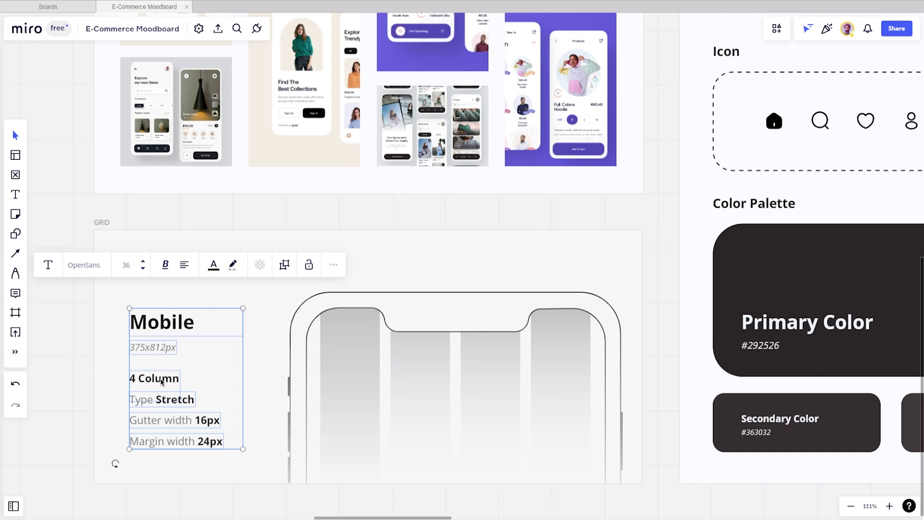
left_click(161, 381)
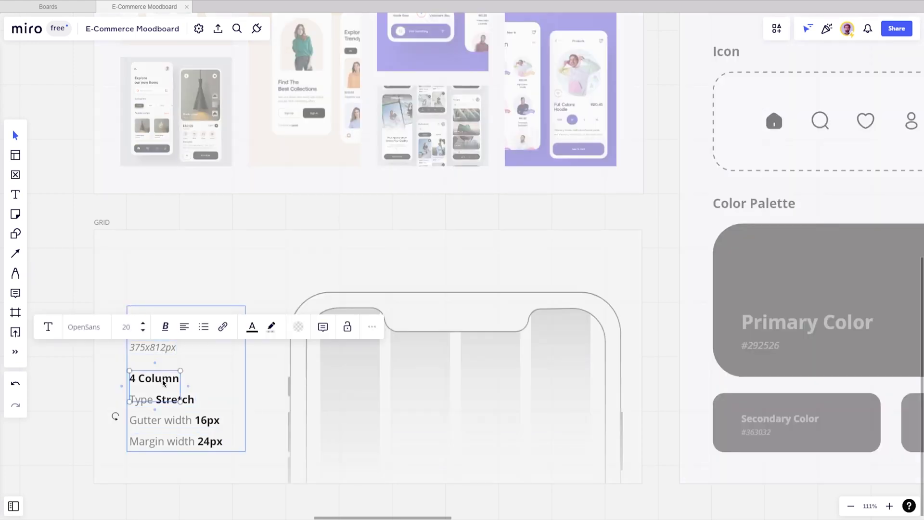
left_click(185, 401)
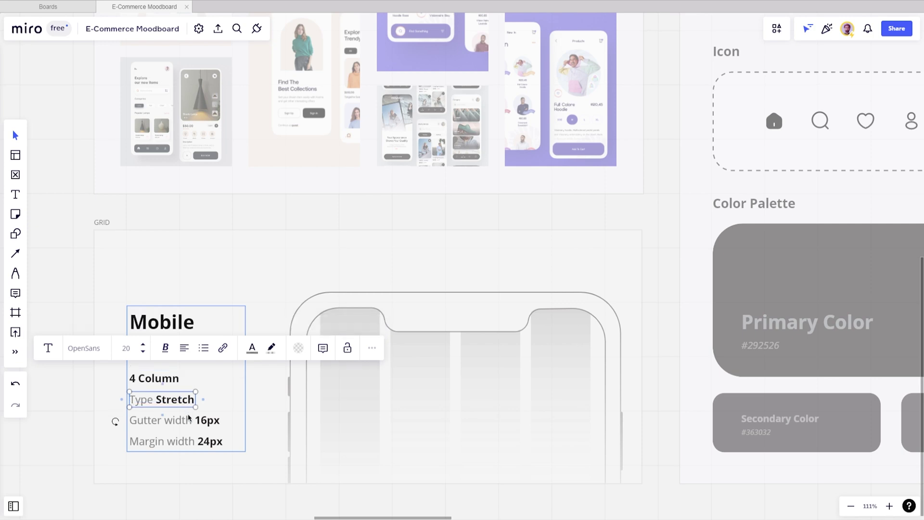
left_click(192, 423)
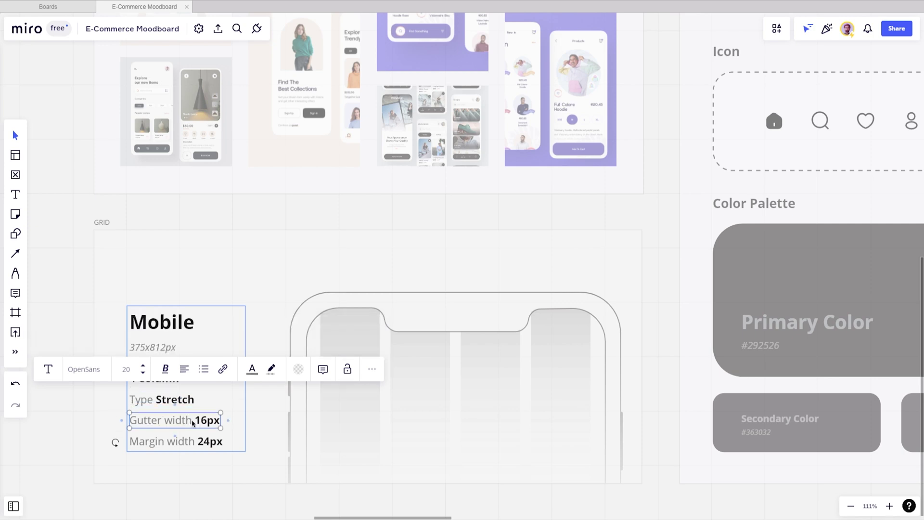
left_click(202, 443)
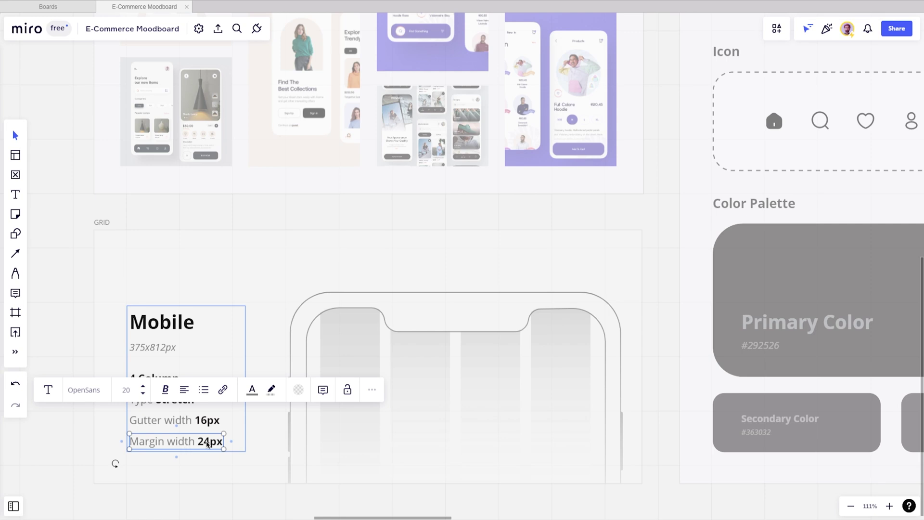
left_click(302, 265)
scroll(524, 227, "right", 10)
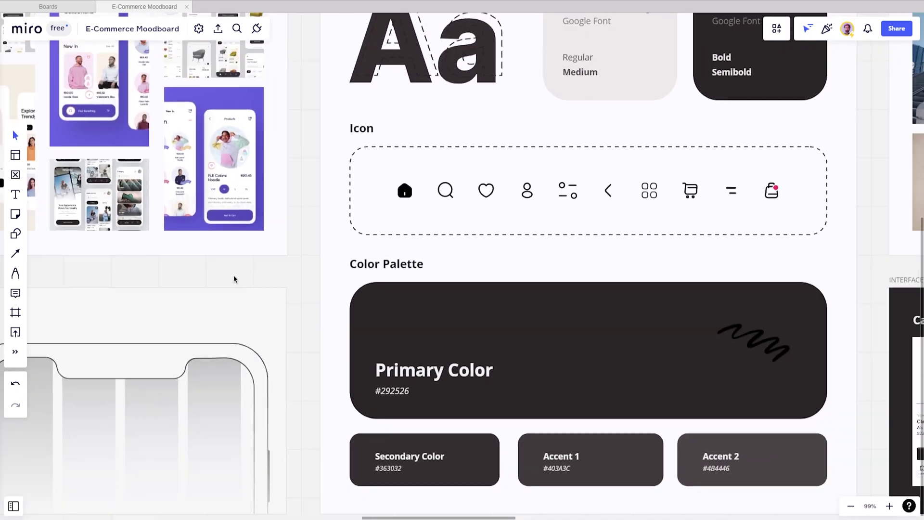
scroll(424, 216, "down", 5)
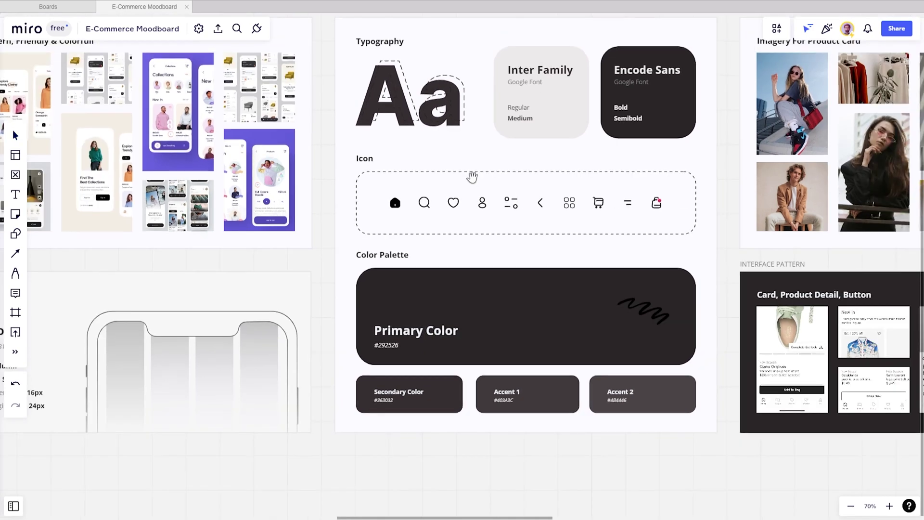
left_click_drag(471, 177, 393, 238)
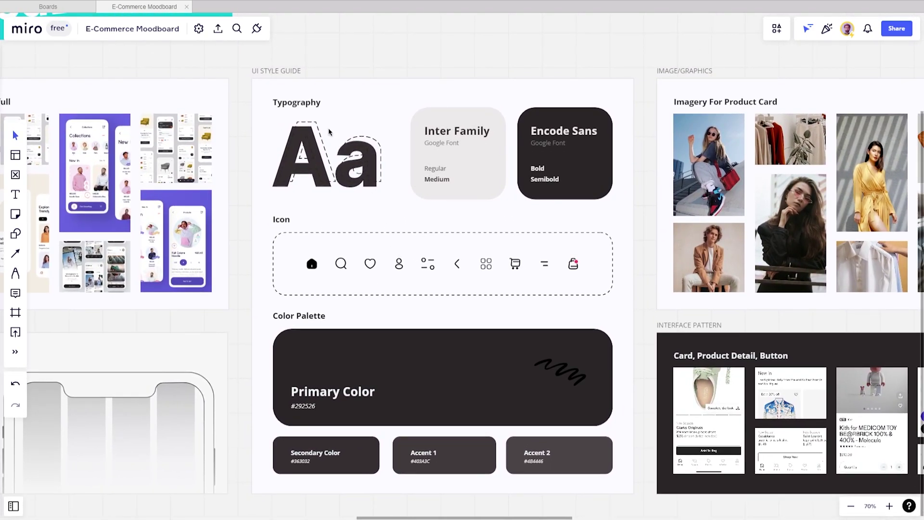
left_click(313, 111)
left_click(283, 223)
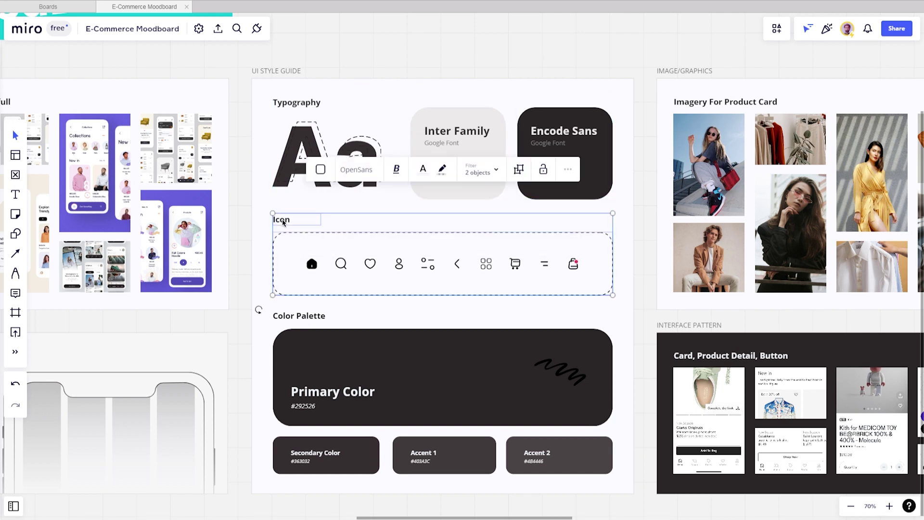
left_click(297, 317)
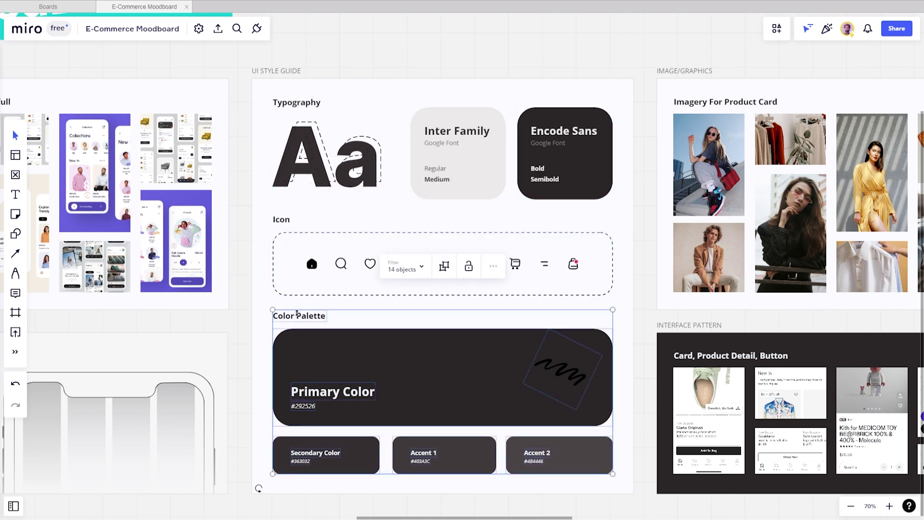
left_click(441, 141)
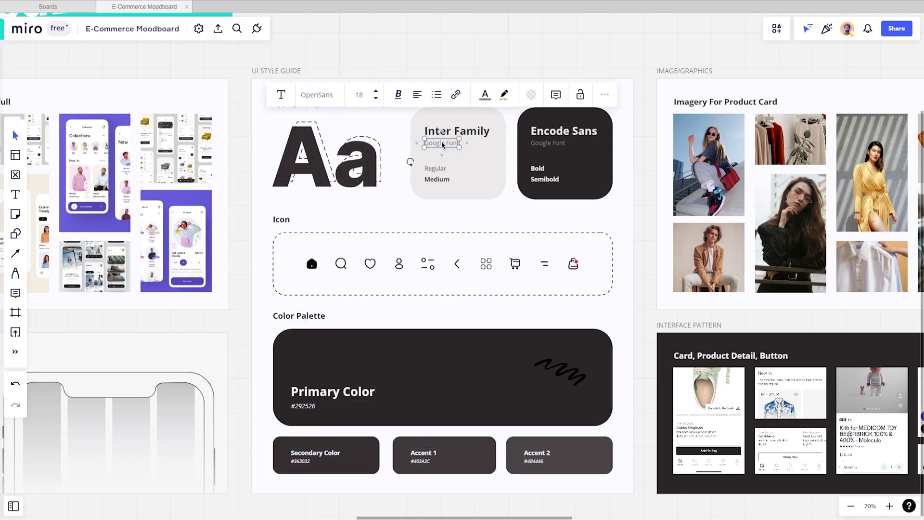
left_click(474, 131)
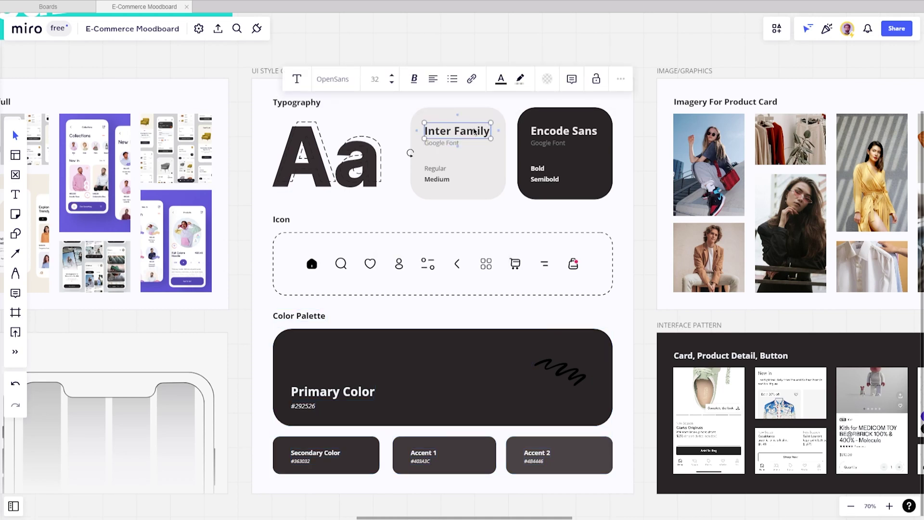
left_click(537, 134)
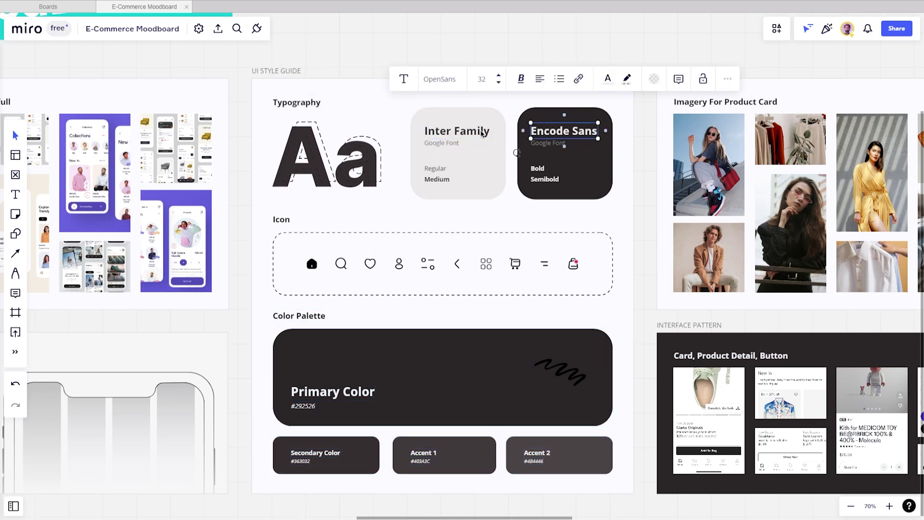
left_click(498, 168)
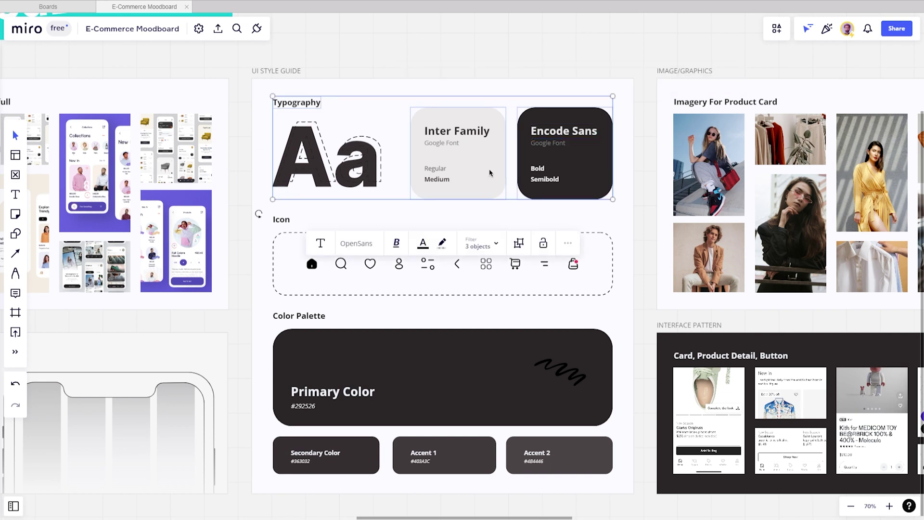
left_click(493, 207)
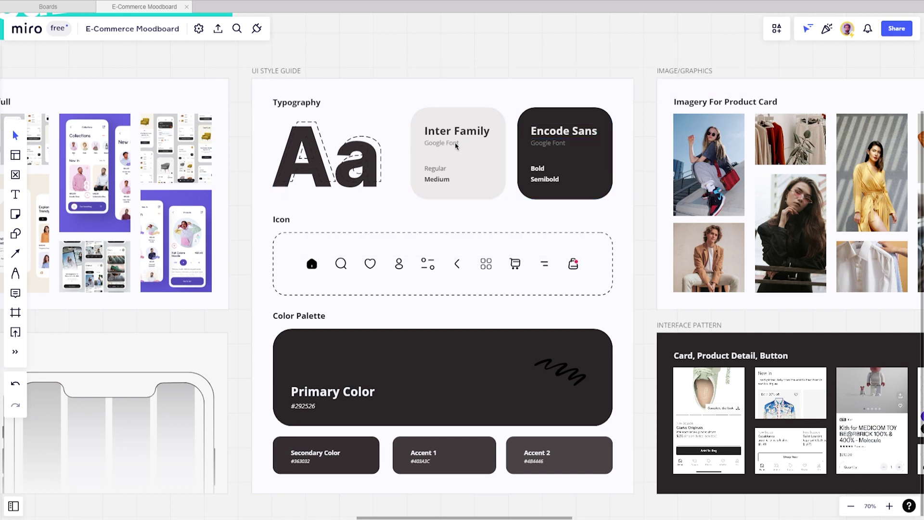
left_click(442, 143)
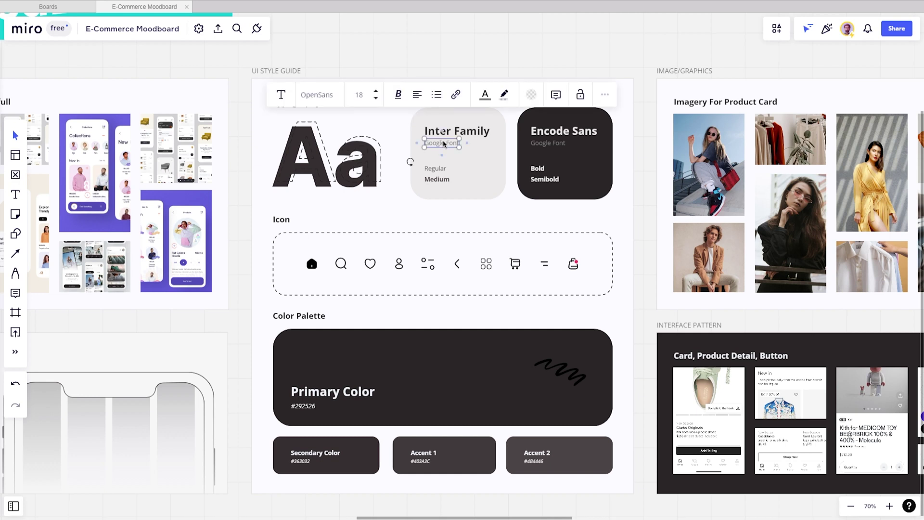
left_click(535, 144)
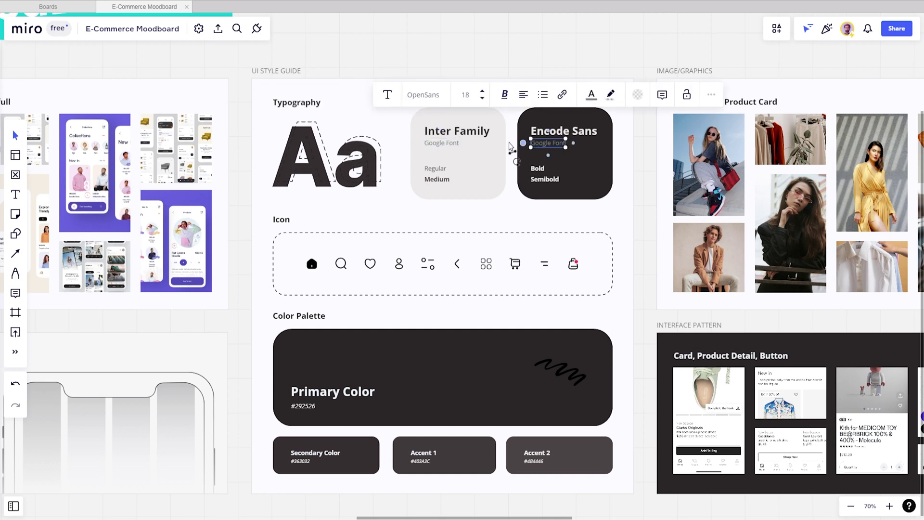
left_click(398, 203)
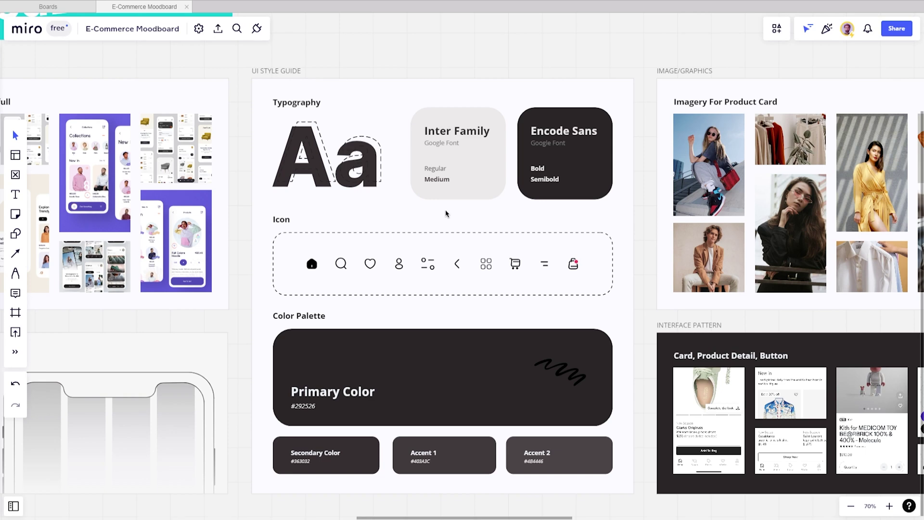
scroll(451, 216, "up", 5)
scroll(452, 218, "up", 2)
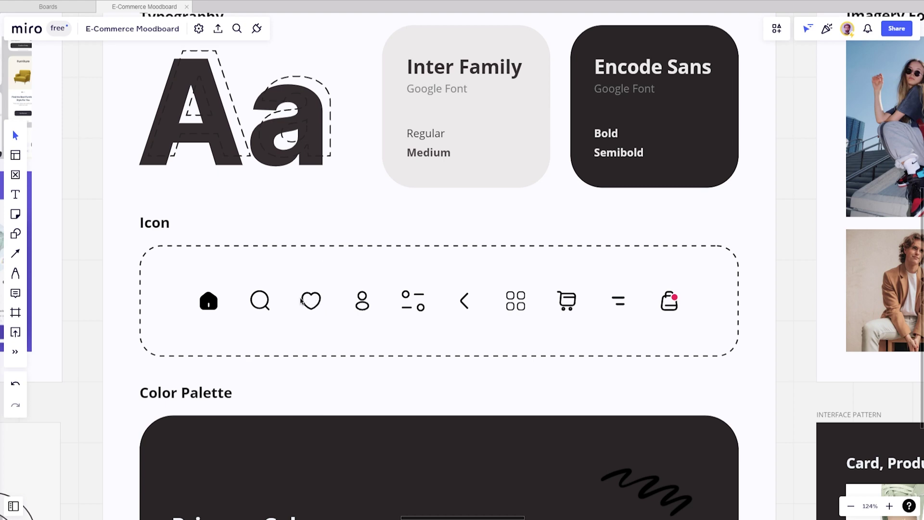
left_click(301, 301)
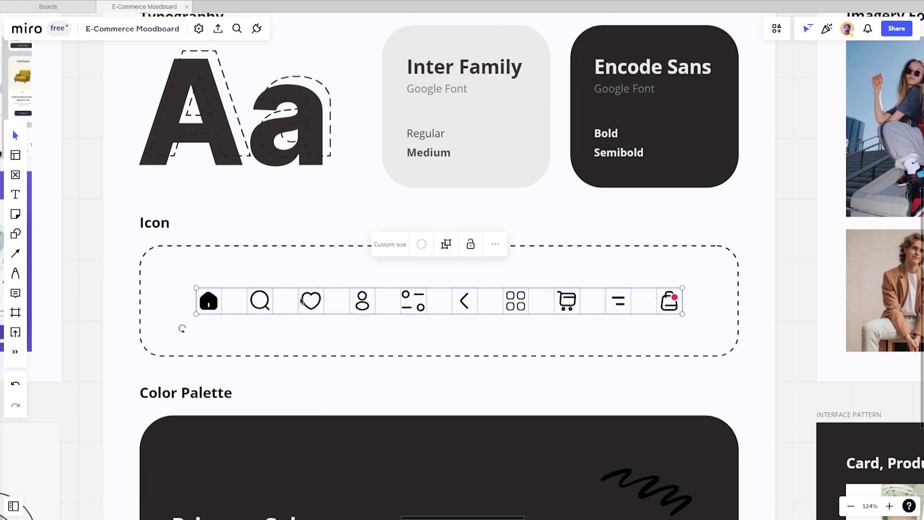
Drag a filled house icon from IconFinder's "home" search into the Icon box.
left_click(316, 267)
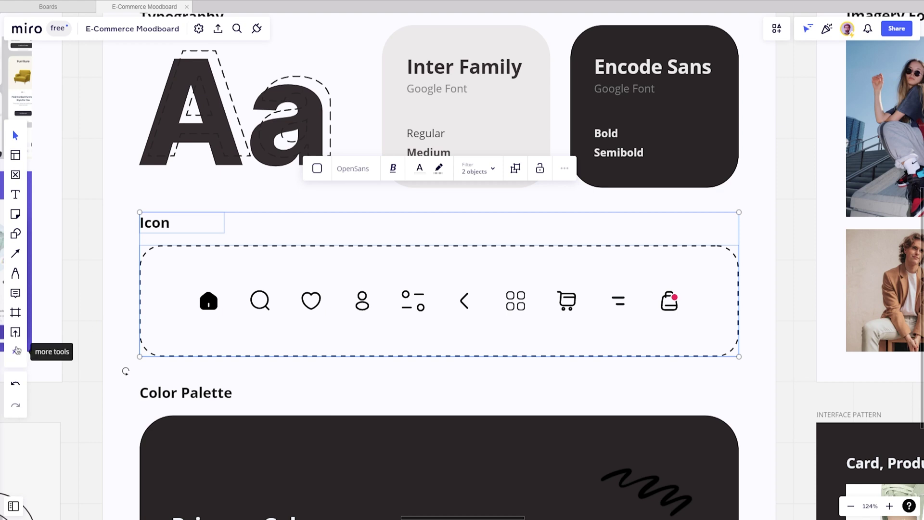
left_click(17, 352)
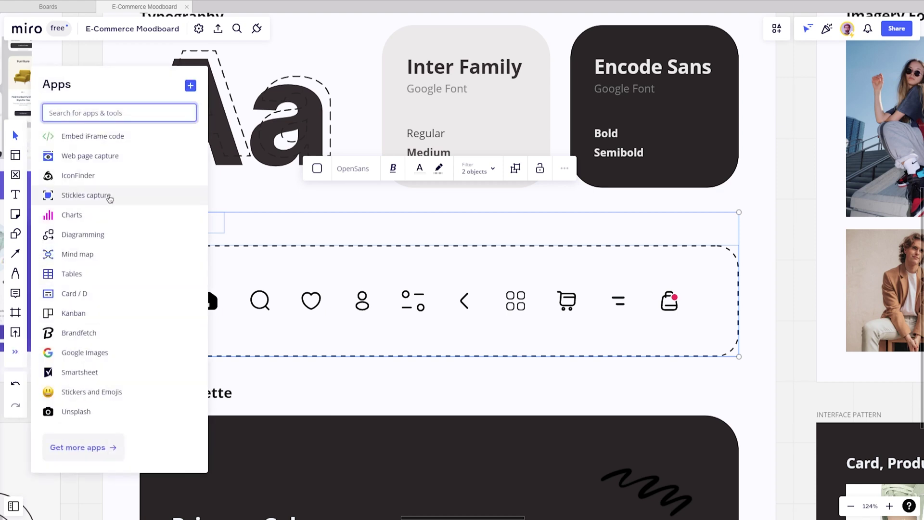
left_click(85, 177)
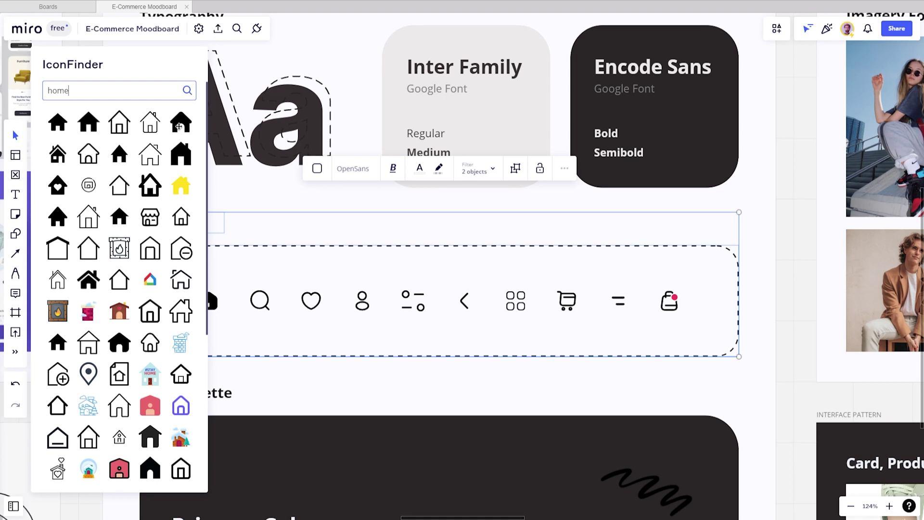
left_click_drag(179, 126, 429, 275)
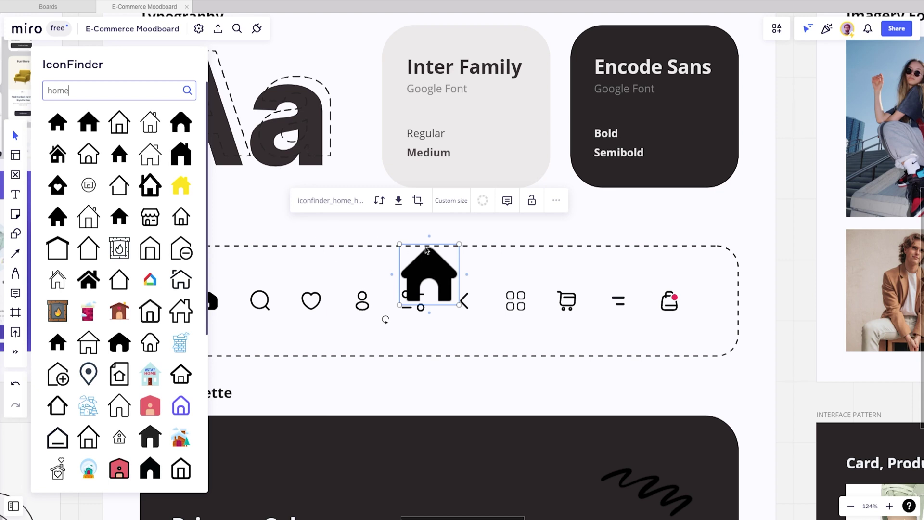
Shrink the house icon and place it beneath the first house icon.
left_click(428, 253)
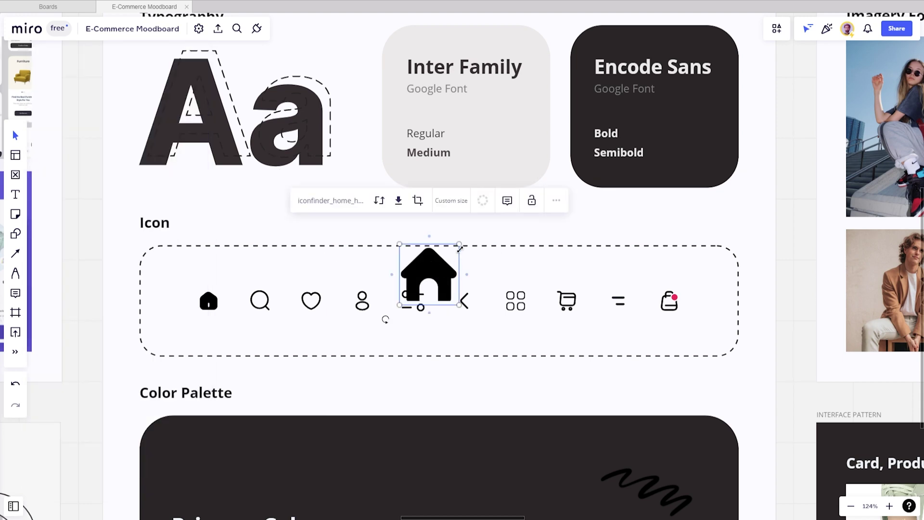
left_click_drag(460, 245, 439, 262)
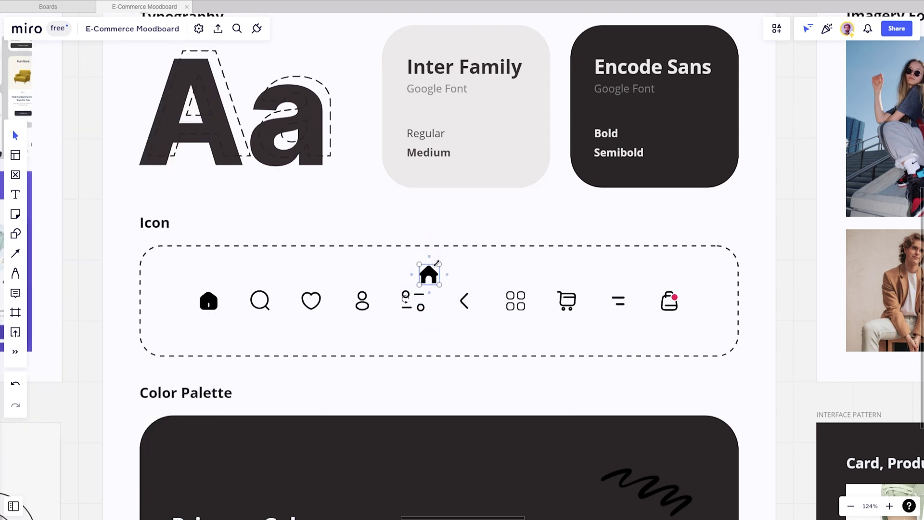
left_click_drag(428, 275, 209, 332)
scroll(311, 354, "down", 3)
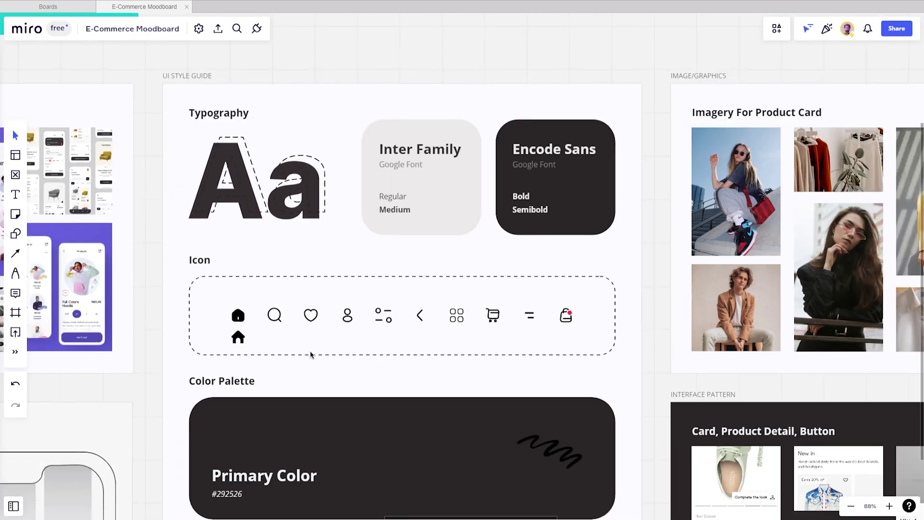
left_click_drag(355, 363, 372, 223)
scroll(297, 297, "up", 3)
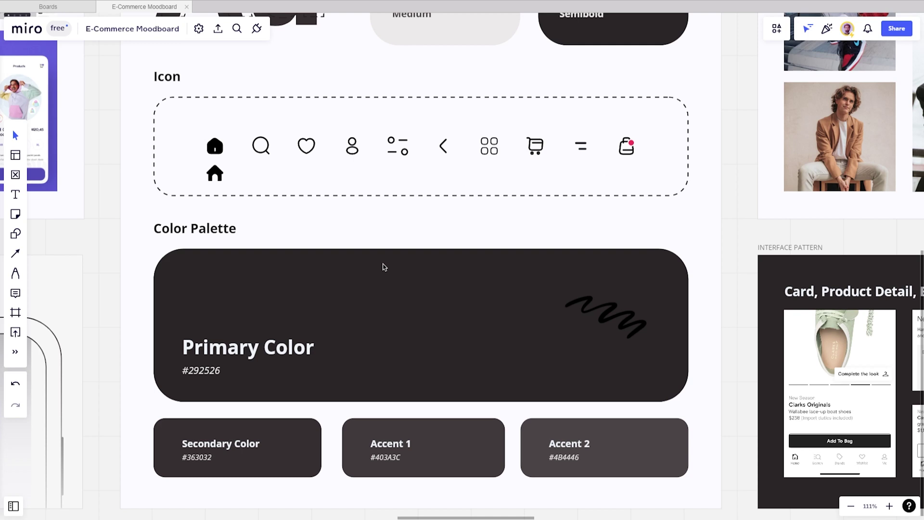
left_click(292, 353)
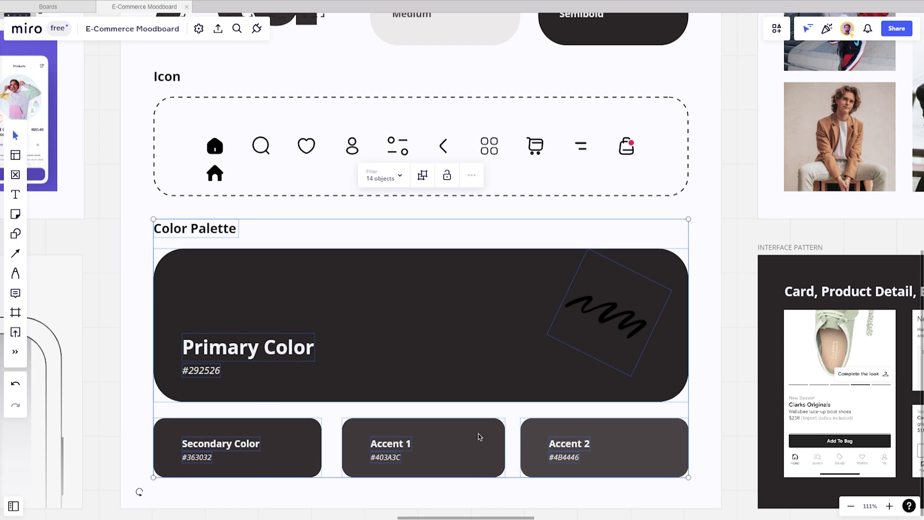
left_click(507, 214)
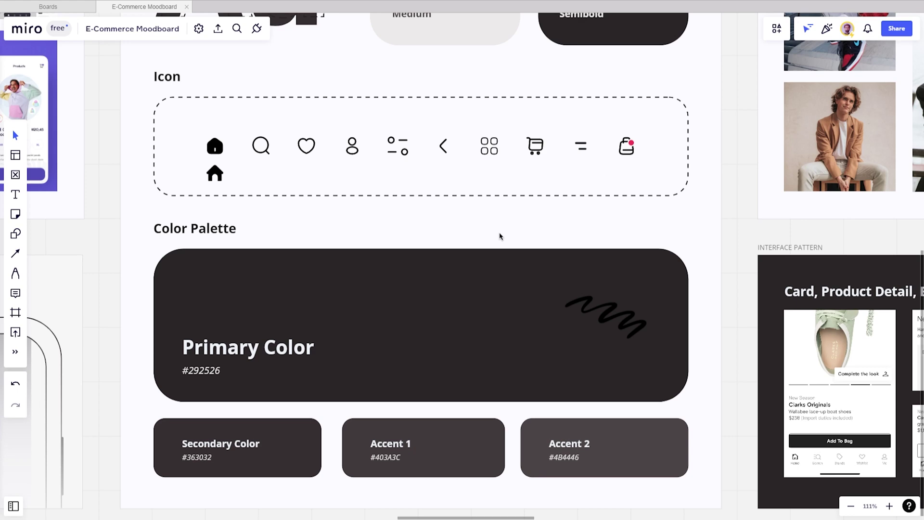
scroll(500, 236, "down", 5)
scroll(499, 236, "up", 3)
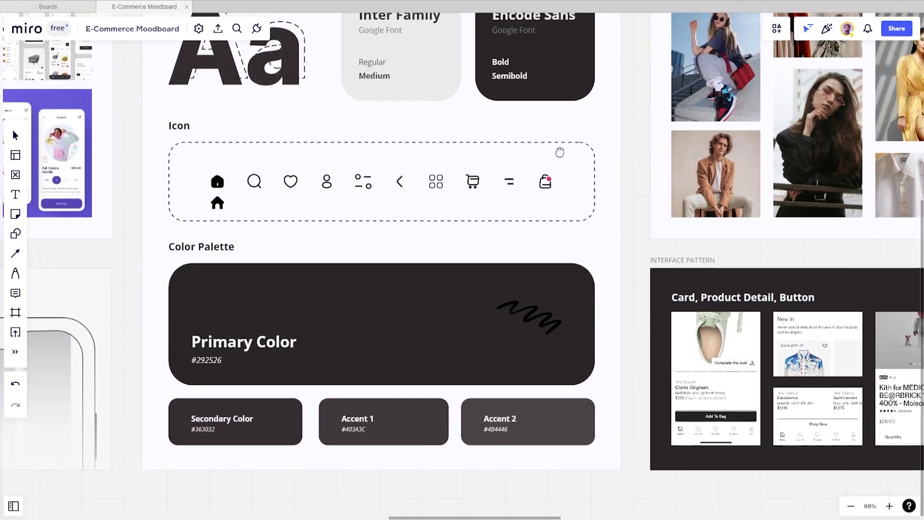
left_click_drag(557, 151, 415, 192)
scroll(549, 150, "up", 3)
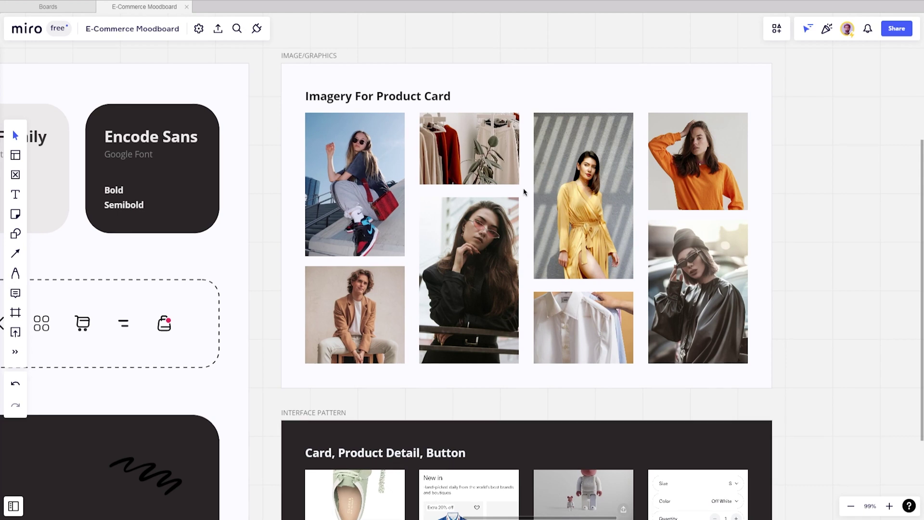
left_click(376, 183)
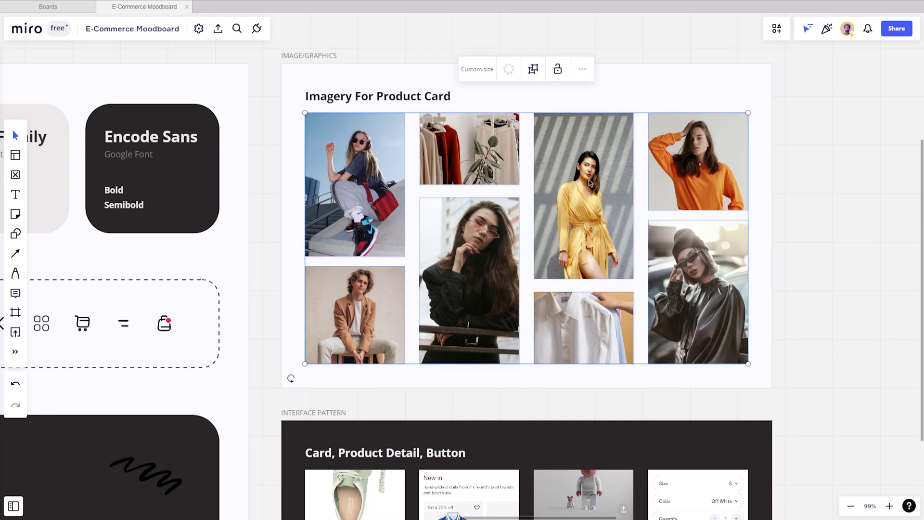
double_click(479, 237)
left_click(561, 233)
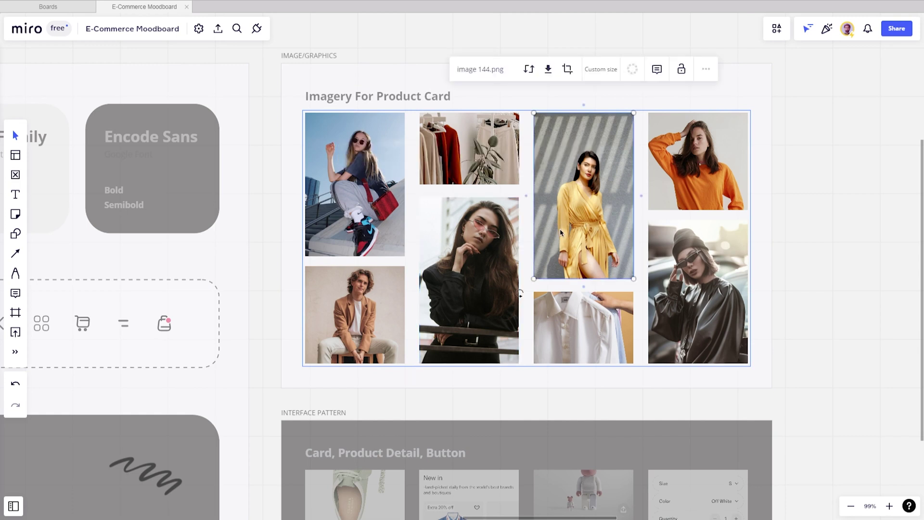
left_click(595, 315)
left_click(678, 314)
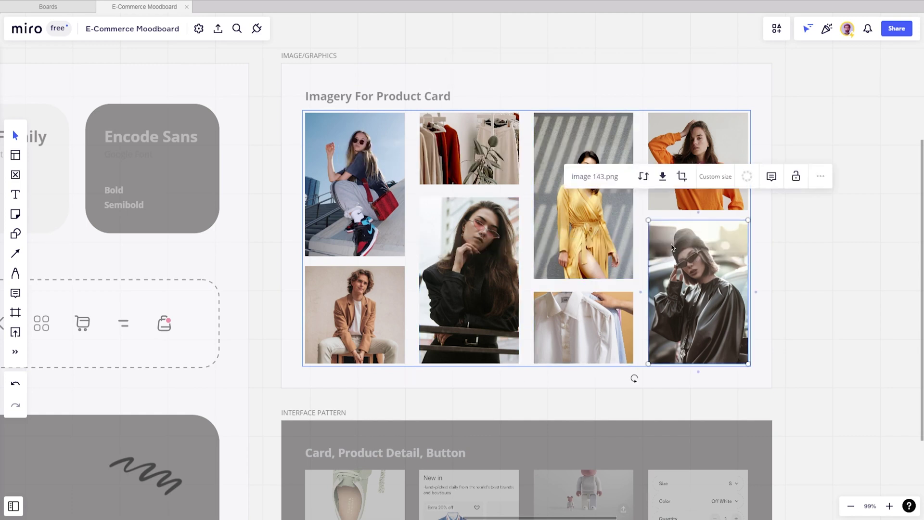
left_click(682, 147)
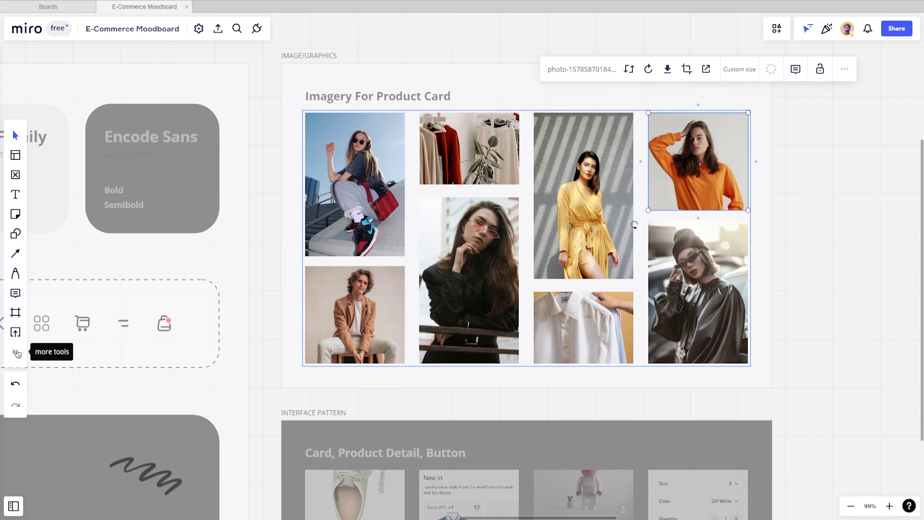
left_click(17, 351)
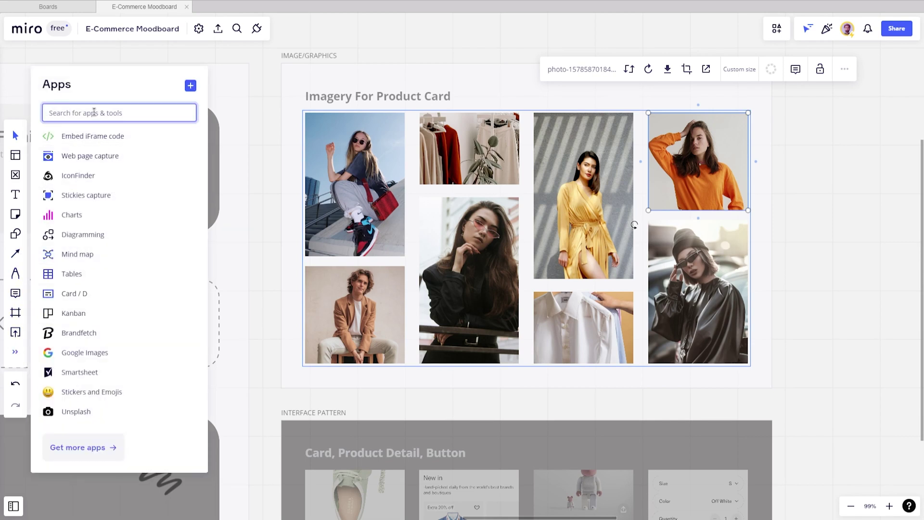
Insert the clothing-store photo from Unsplash's "shop" search onto the board.
type("unsplash")
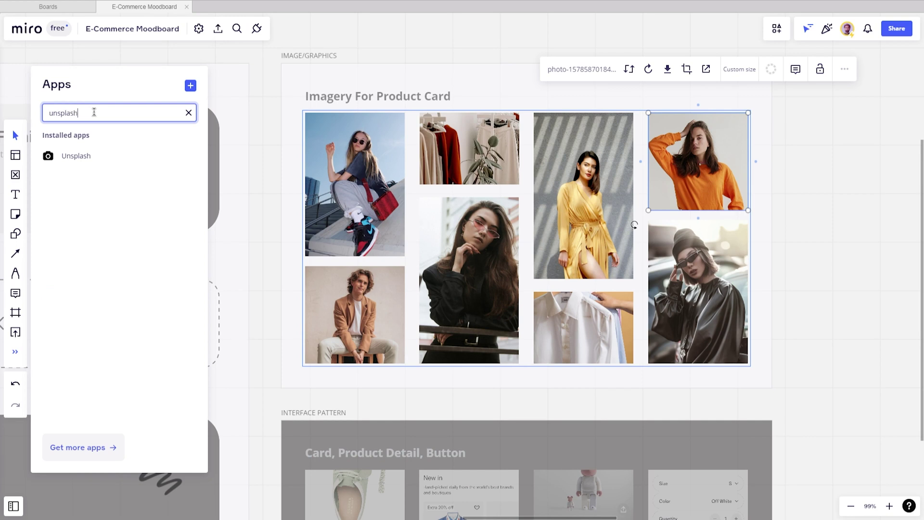
left_click(98, 156)
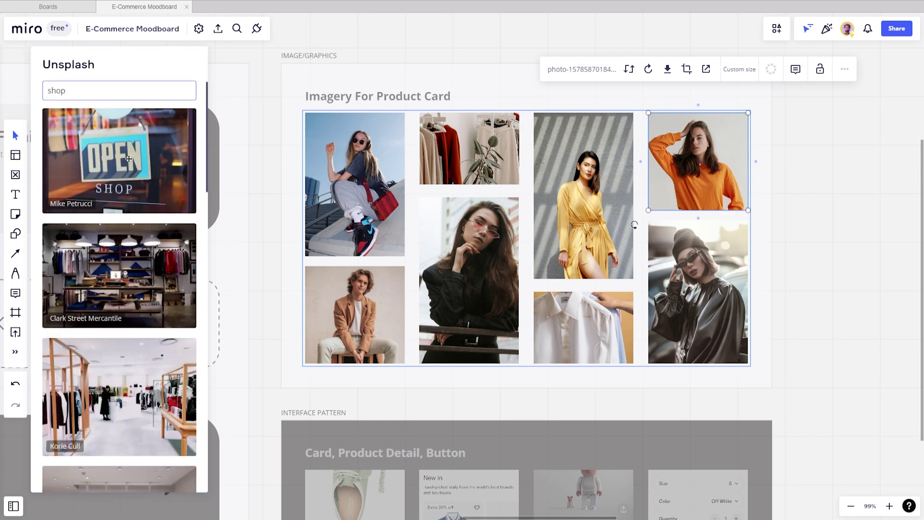
left_click(148, 362)
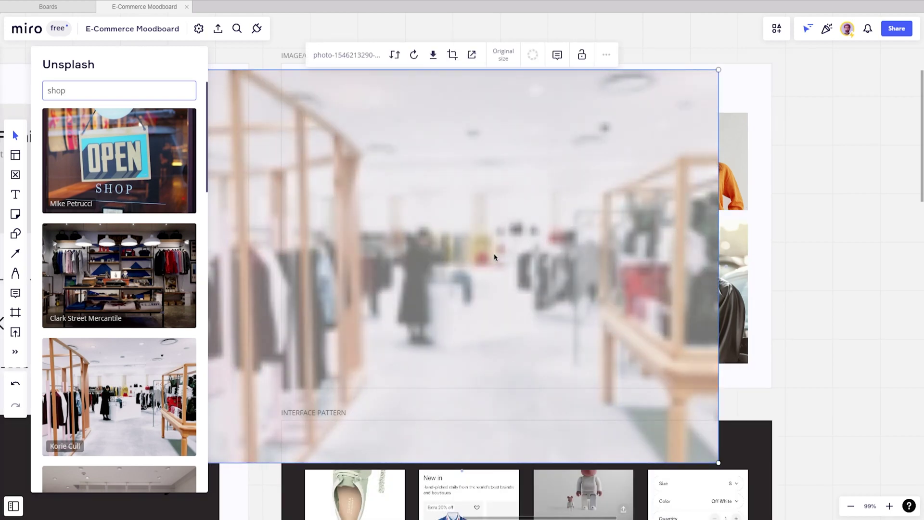
left_click(495, 255)
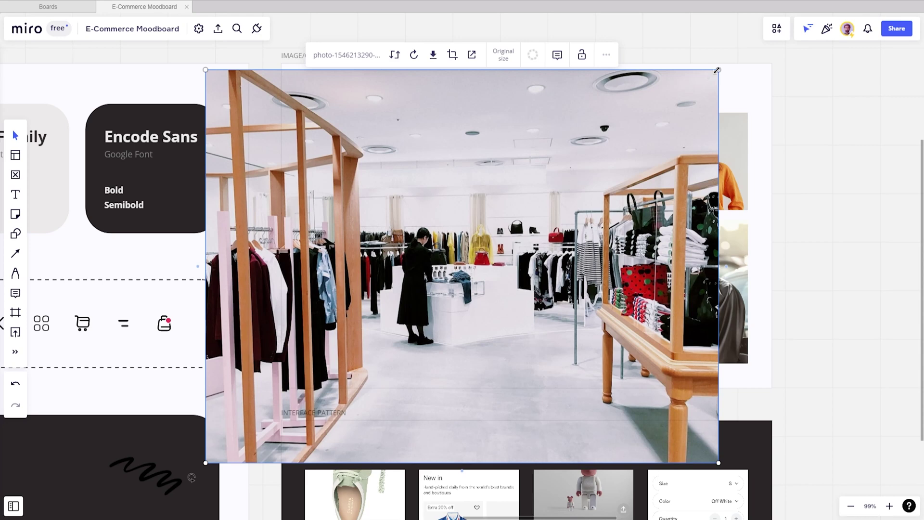
Resize the store photo, fit it atop the grid's second column, and crop its bottom edge.
left_click_drag(719, 70, 536, 204)
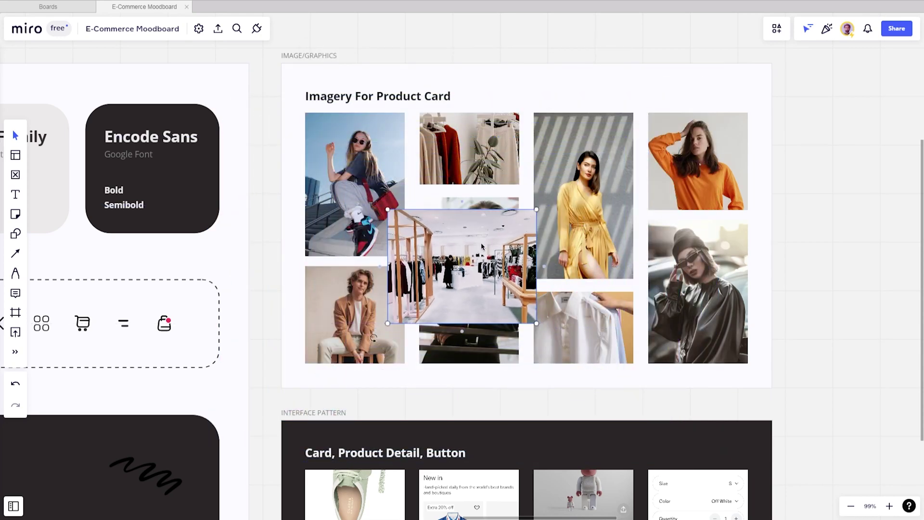
left_click_drag(471, 310, 502, 222)
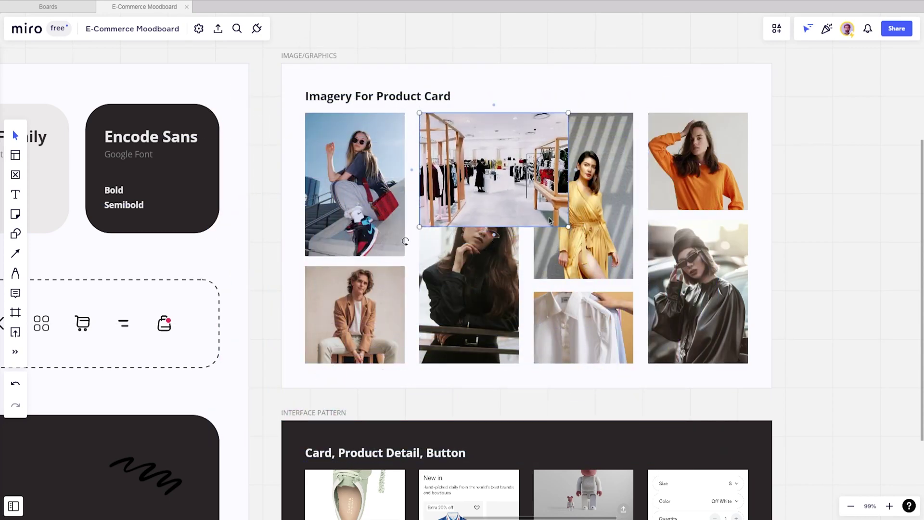
left_click_drag(569, 227, 519, 189)
double_click(501, 169)
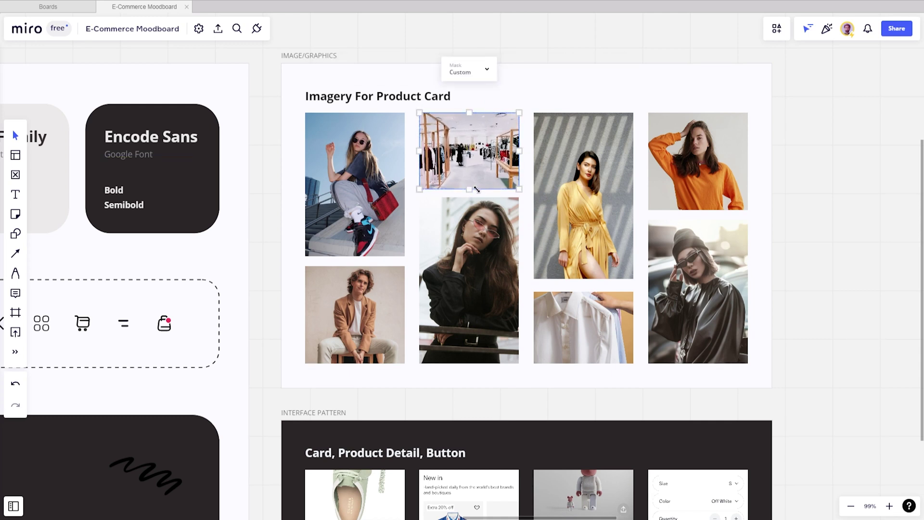
left_click_drag(471, 189, 471, 185)
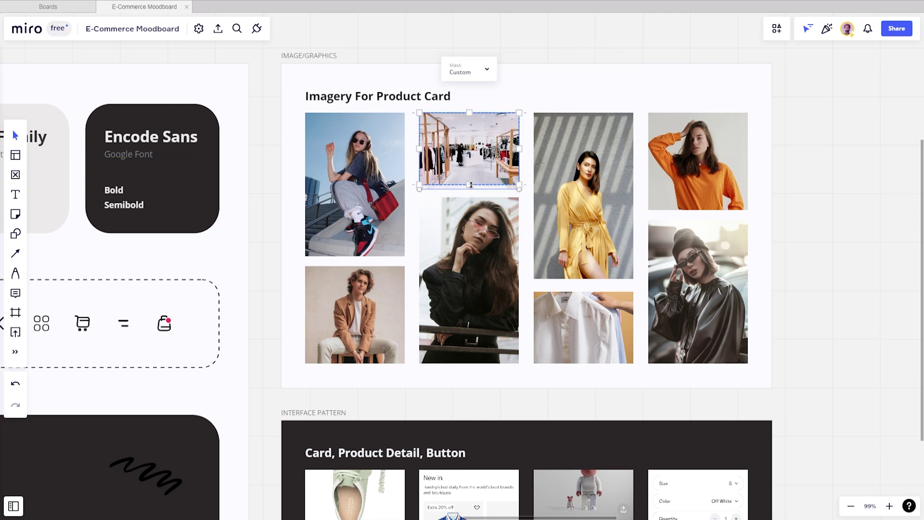
left_click(525, 197)
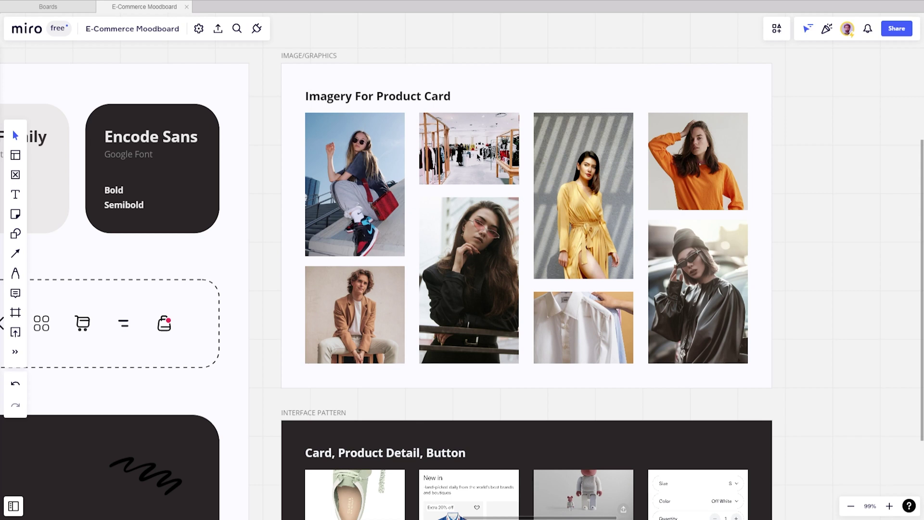
left_click(494, 157)
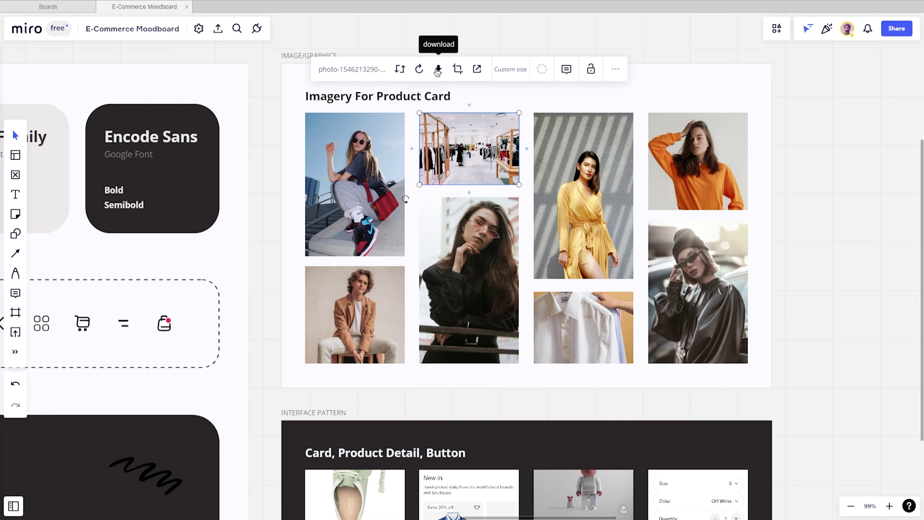
left_click(268, 203)
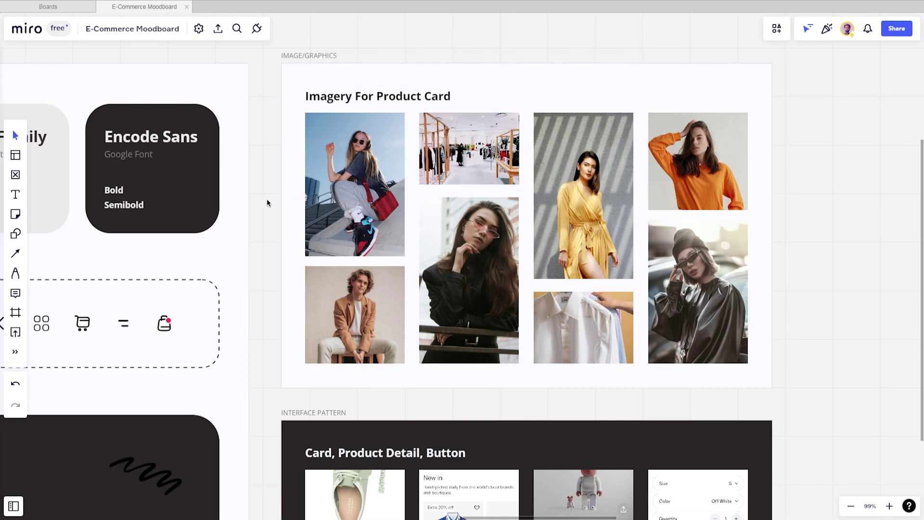
left_click_drag(509, 260, 455, 133)
scroll(455, 133, "down", 3)
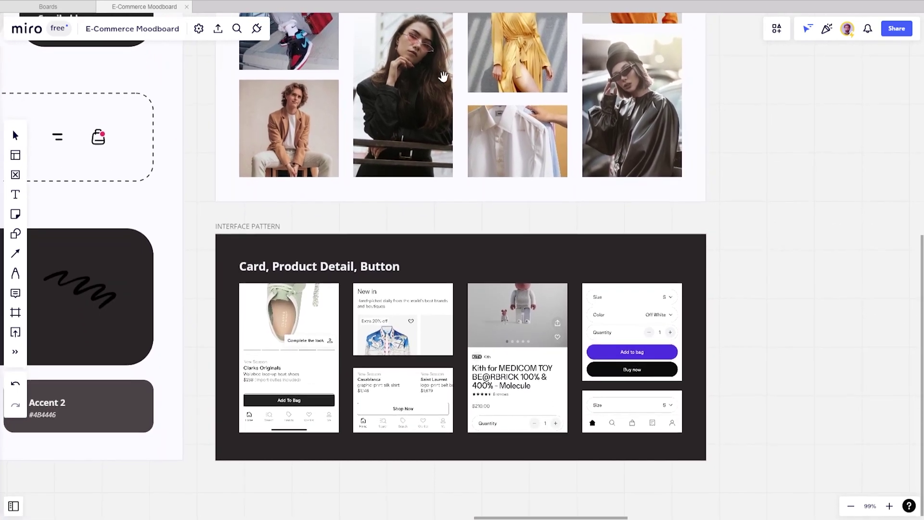
scroll(406, 202, "up", 3)
scroll(406, 209, "down", 2)
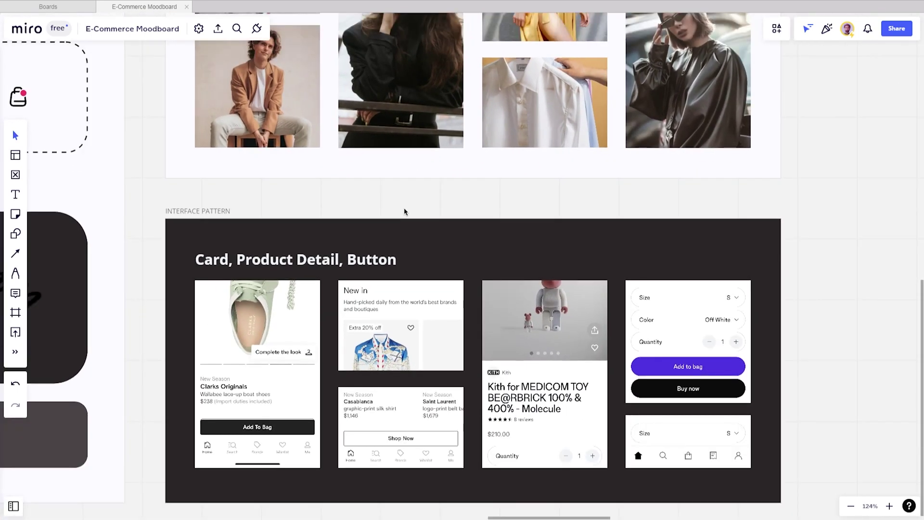
left_click_drag(423, 192, 464, 165)
key("v")
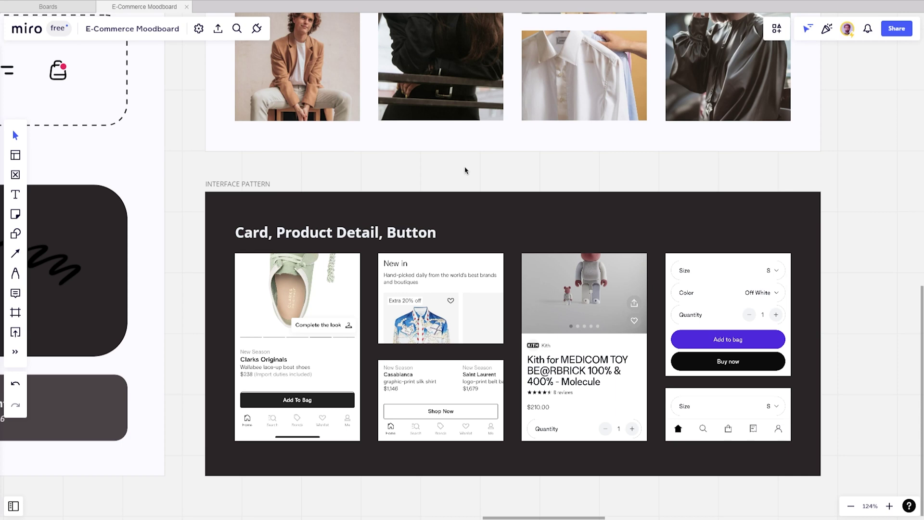
left_click(254, 187)
left_click(328, 332)
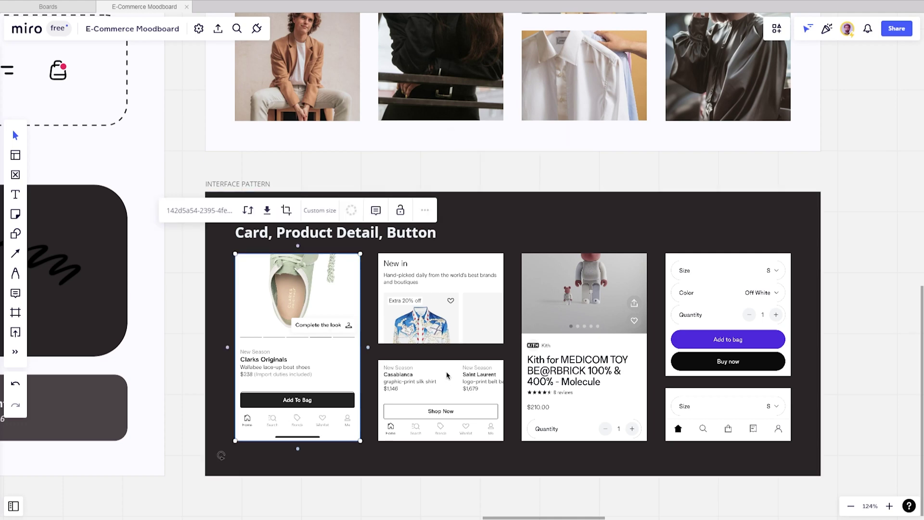
scroll(447, 376, "up", 5)
left_click_drag(546, 332, 477, 282)
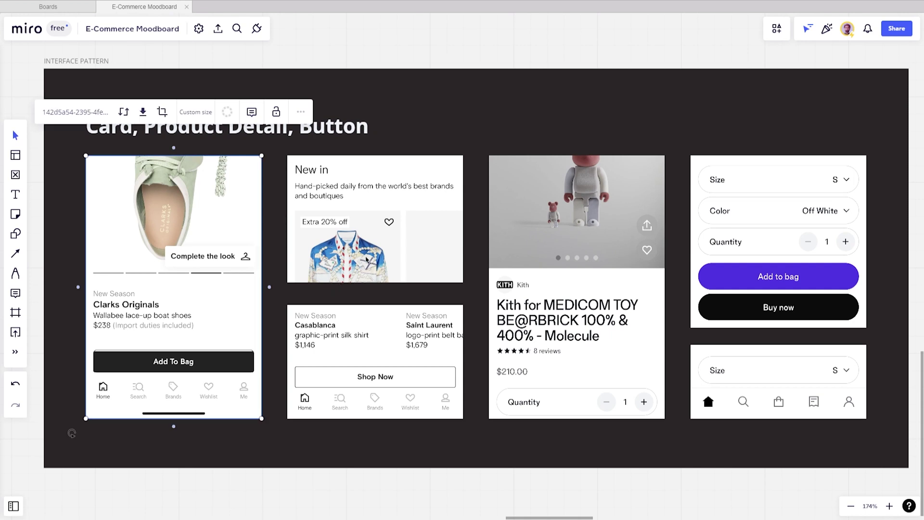
left_click(366, 260)
left_click(219, 263)
left_click(748, 280)
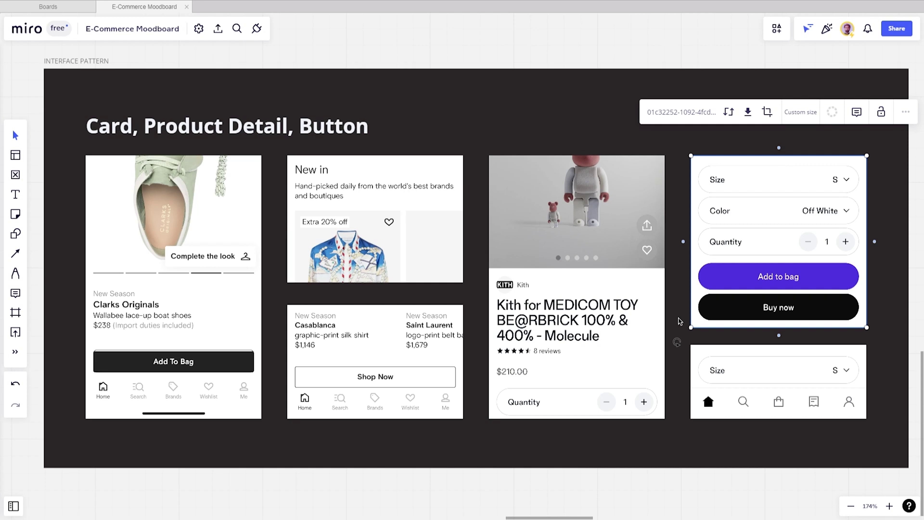
left_click(679, 321)
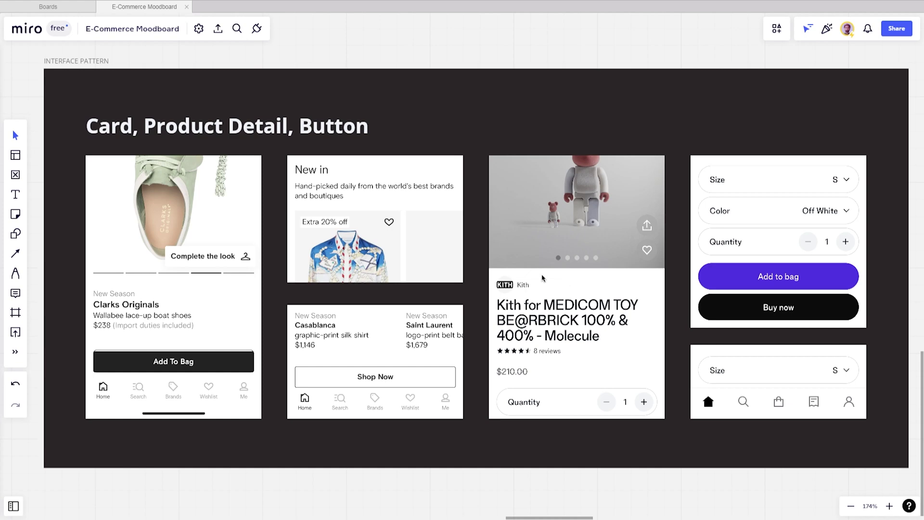
scroll(479, 276, "down", 5)
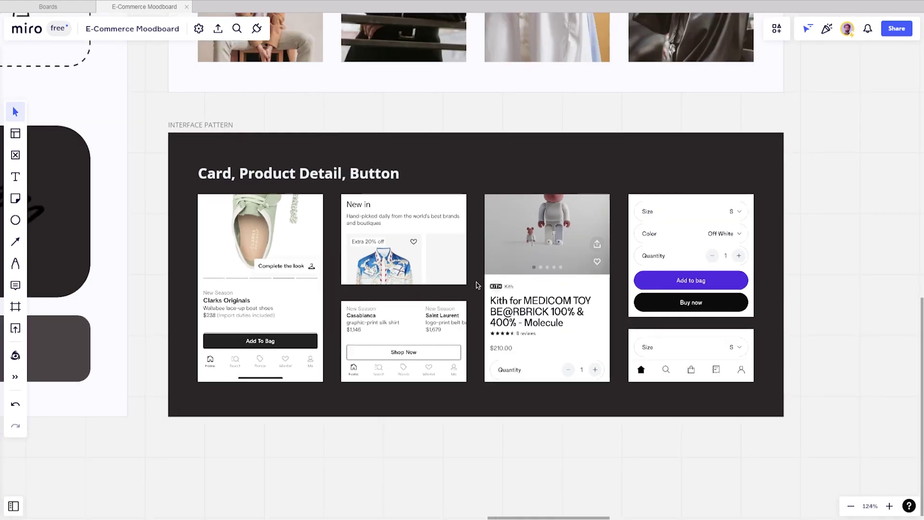
left_click_drag(363, 144, 554, 257)
scroll(470, 232, "down", 5)
scroll(555, 257, "left", 3)
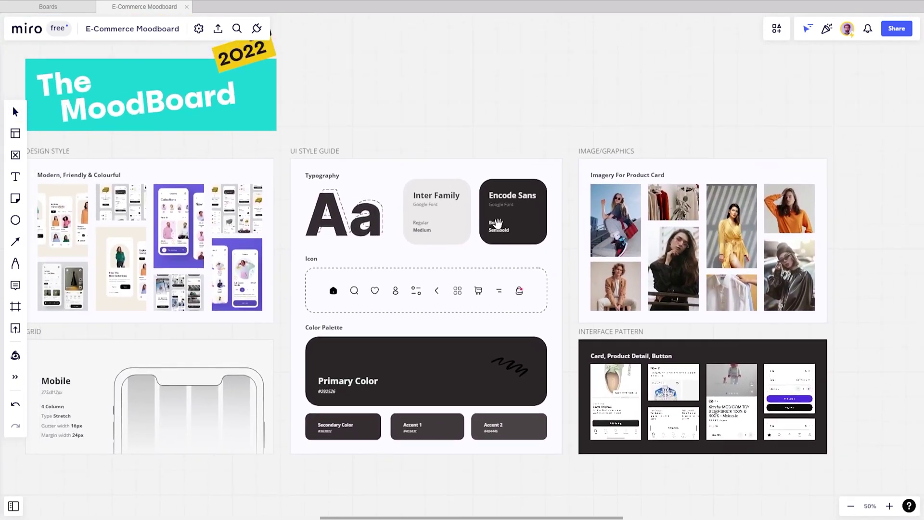
left_click_drag(532, 248, 536, 250)
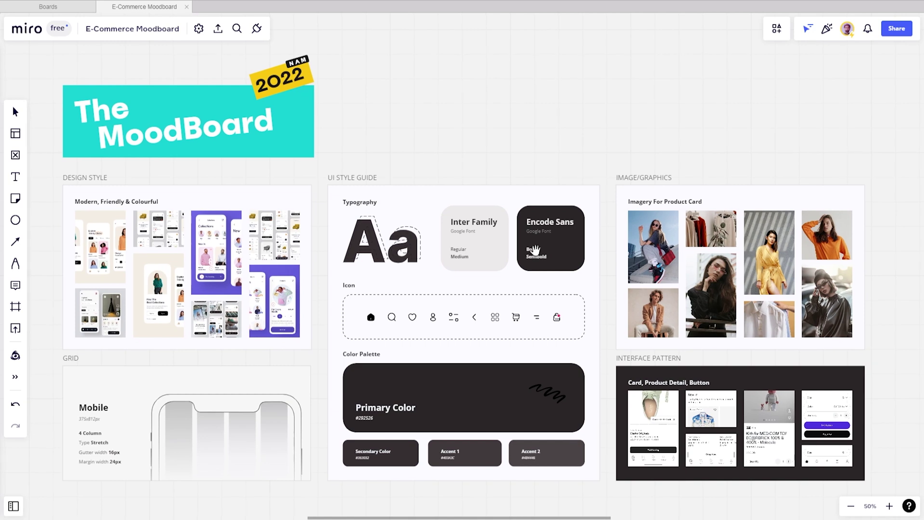
key("v")
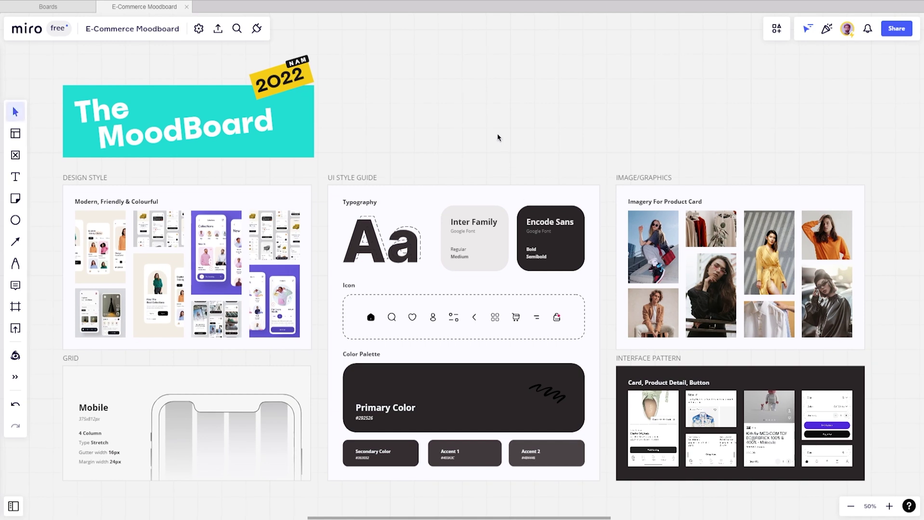